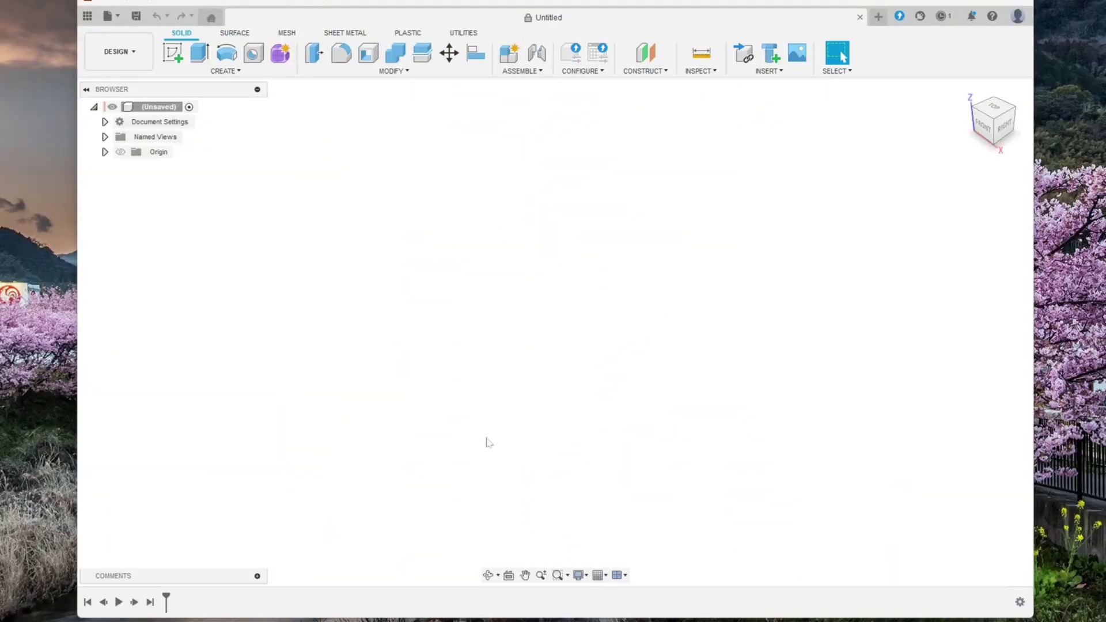
Sketch a 130 mm diameter circle centred on the origin on the horizontal XY plane and finish the sketch.
left_click(172, 54)
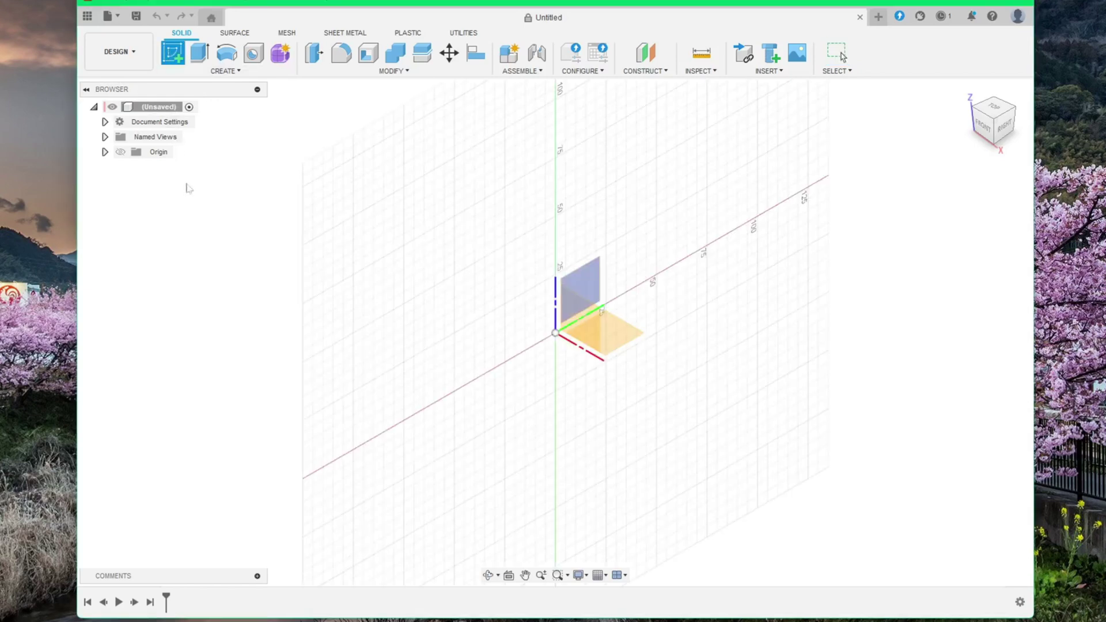
left_click(624, 334)
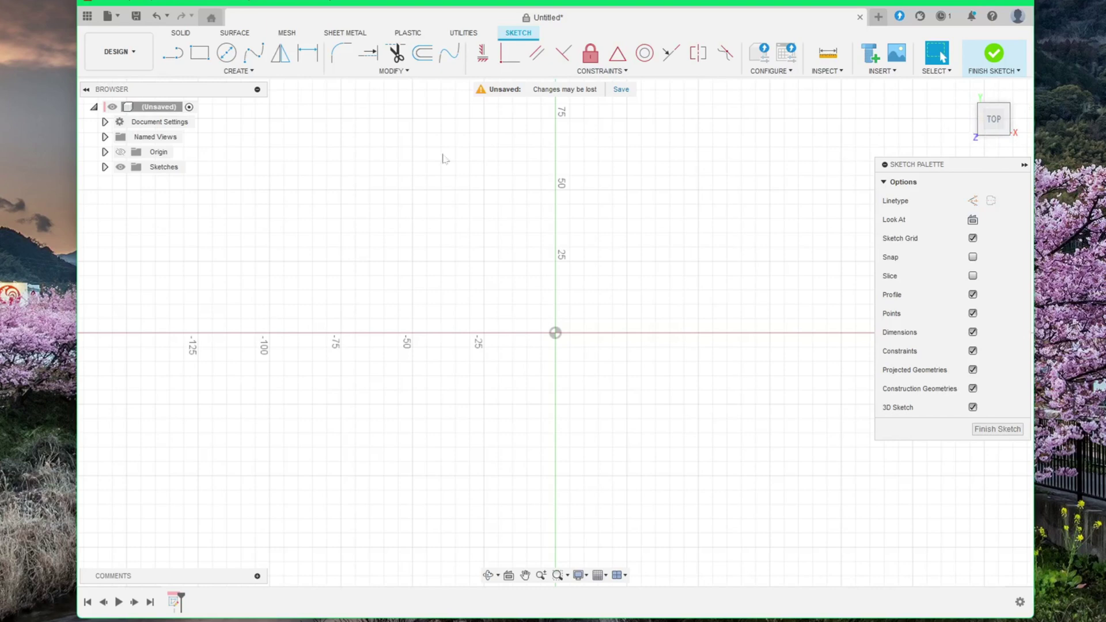
left_click(227, 54)
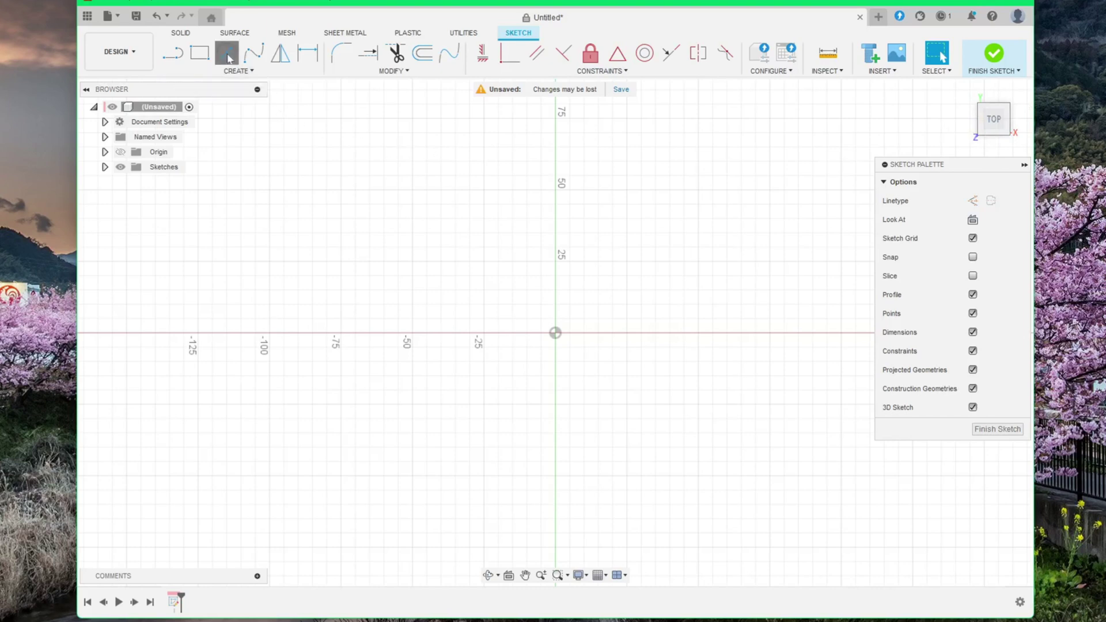
left_click(555, 333)
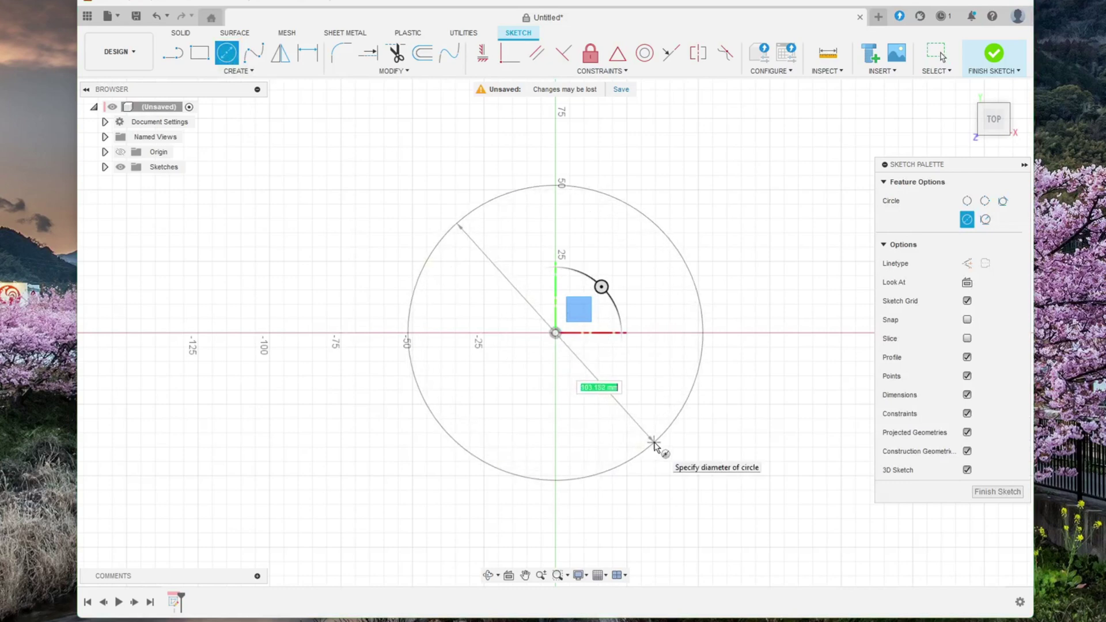
type("130")
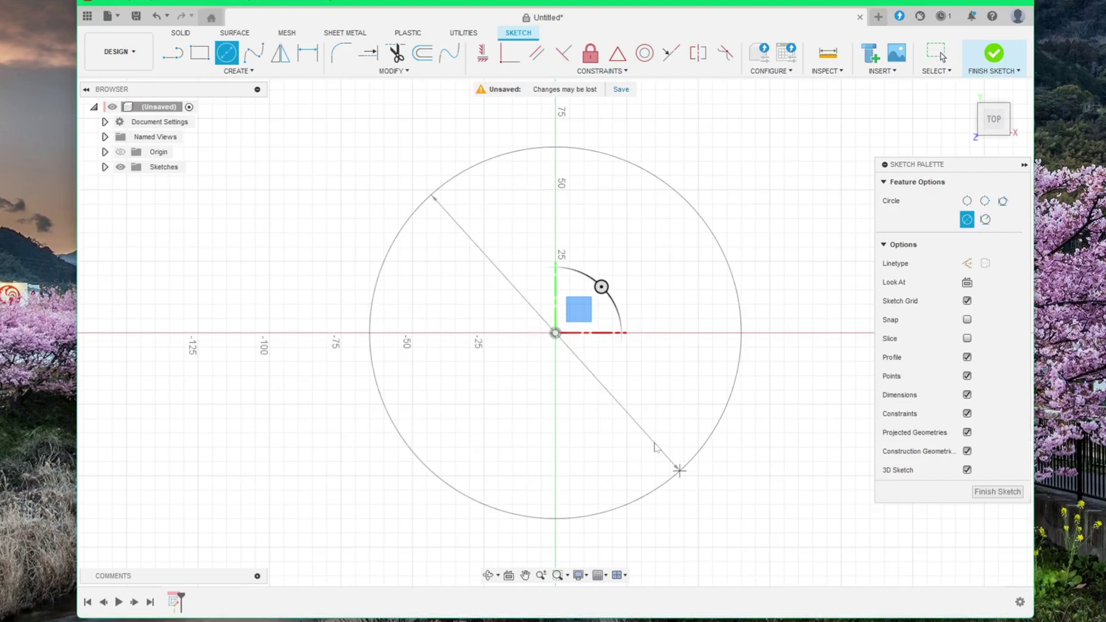
key("Return")
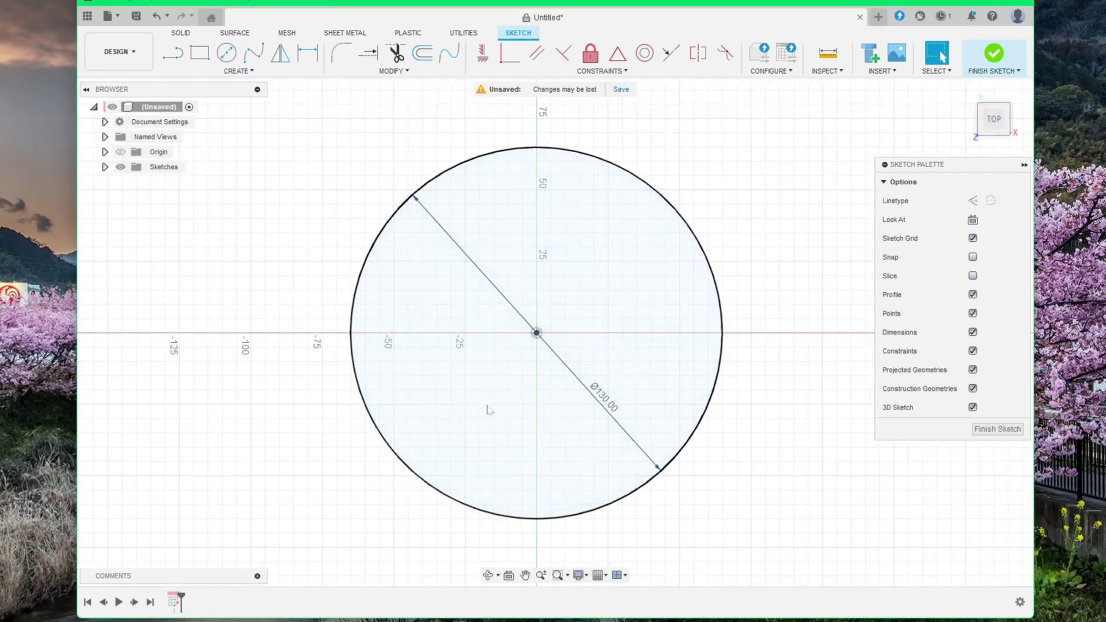
left_click(993, 55)
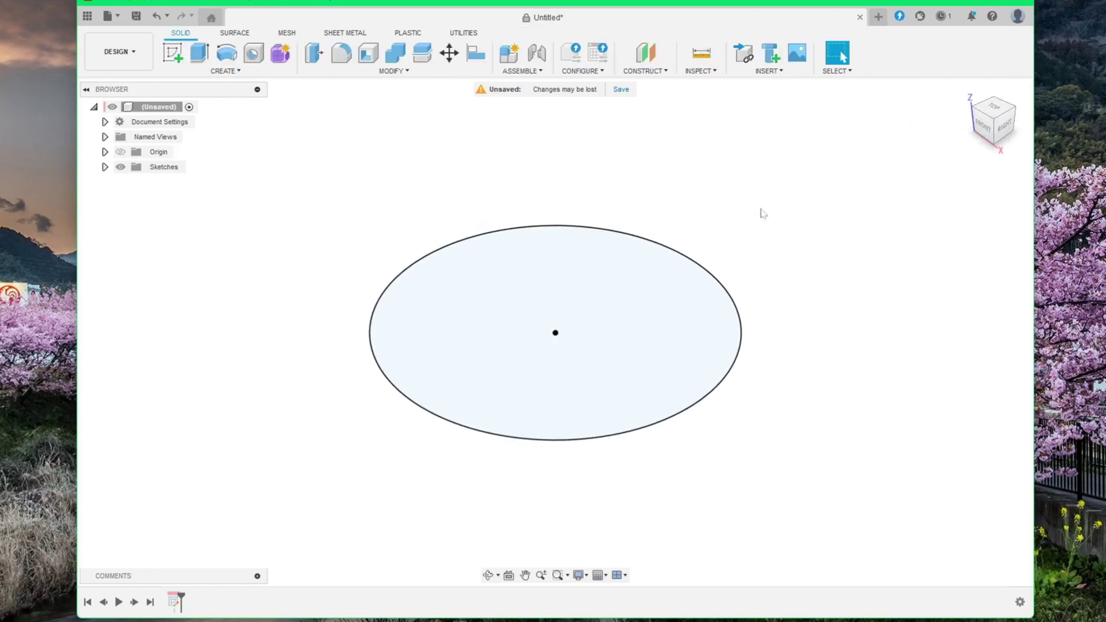
Extrude the circular profile 5 mm to one side as a new body.
left_click(619, 299)
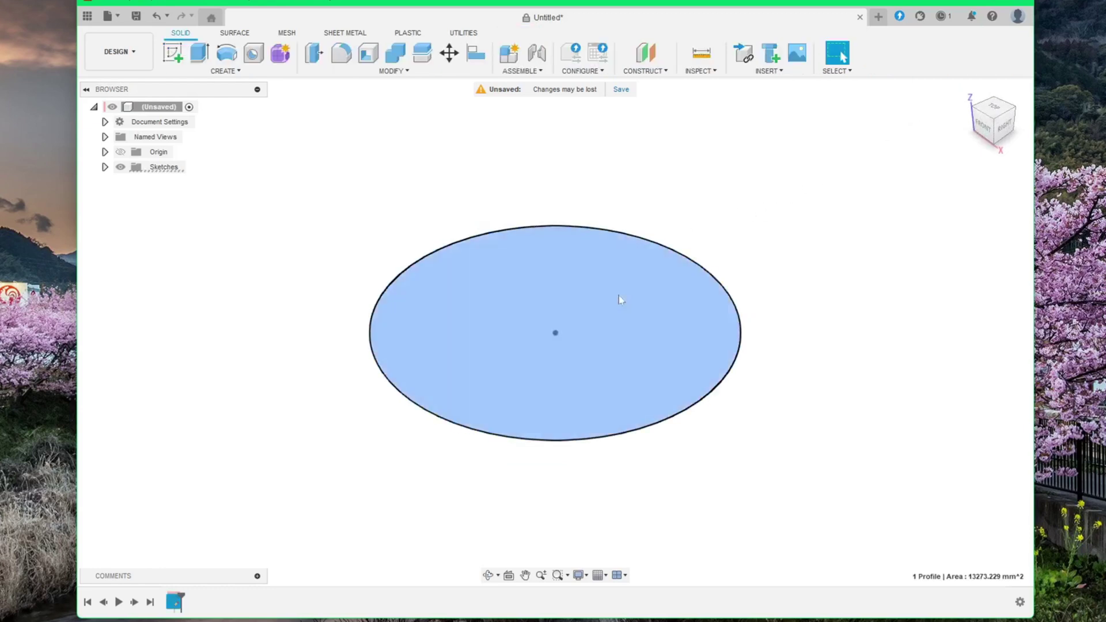
left_click(198, 54)
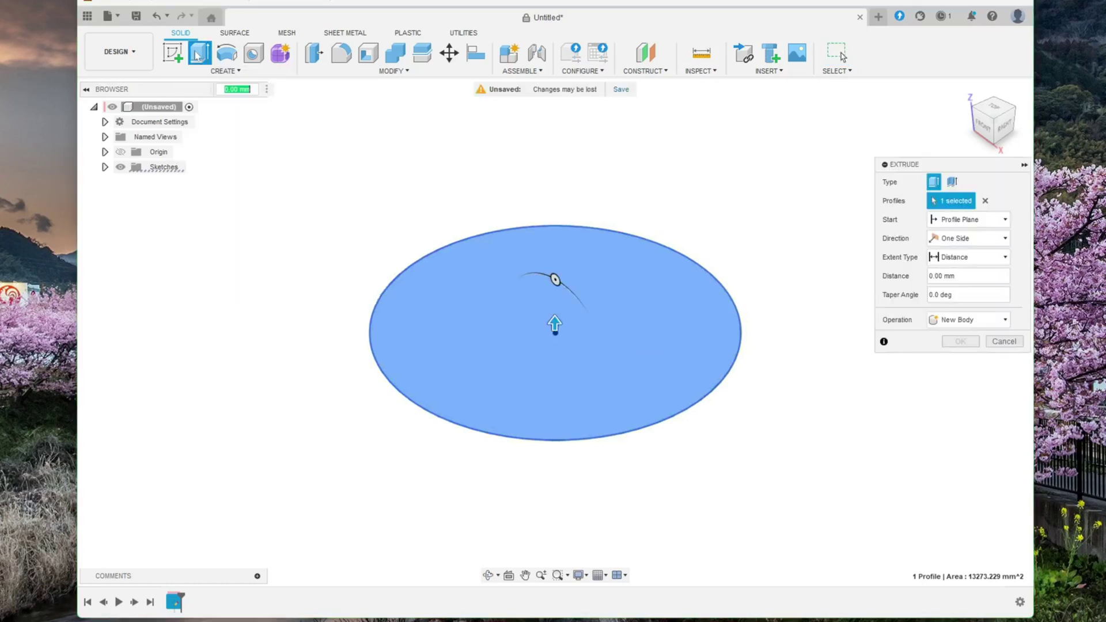
left_click(970, 276)
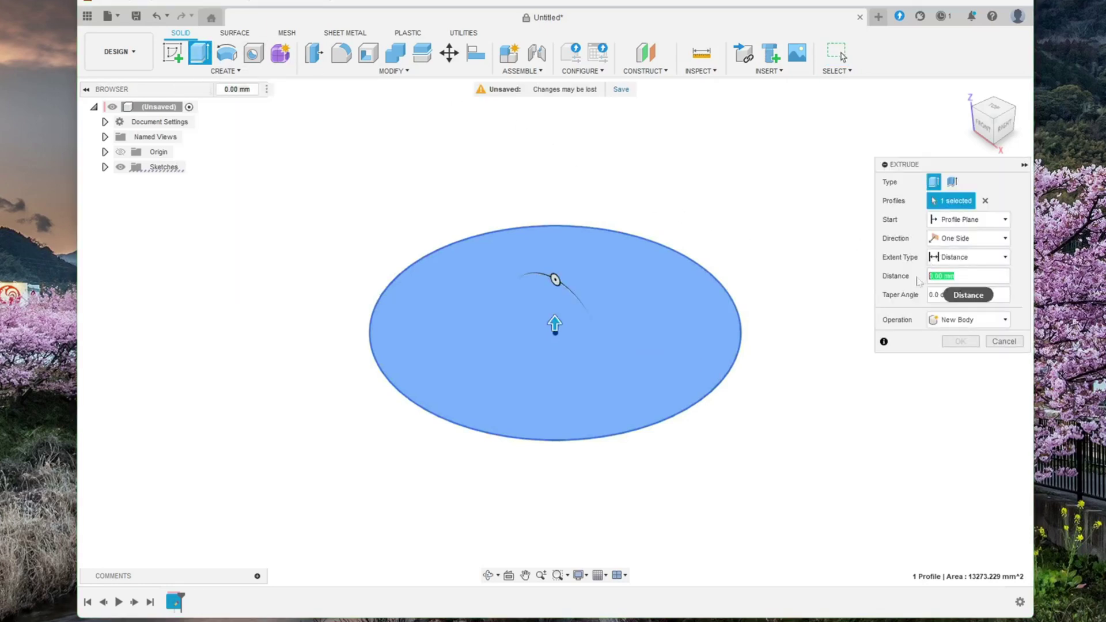
type("5")
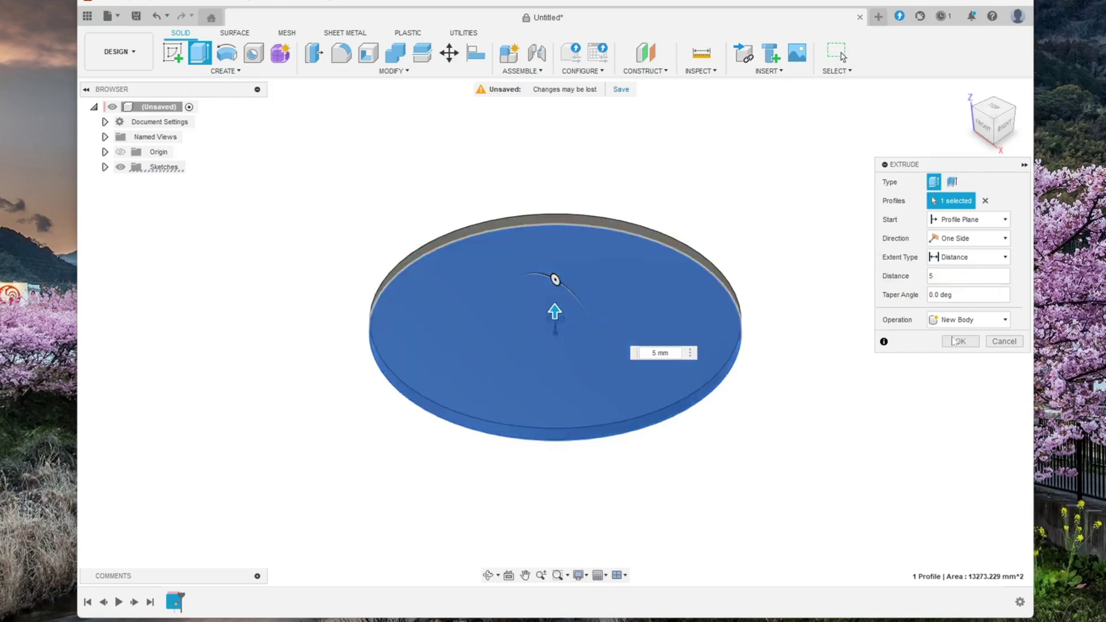
left_click(957, 342)
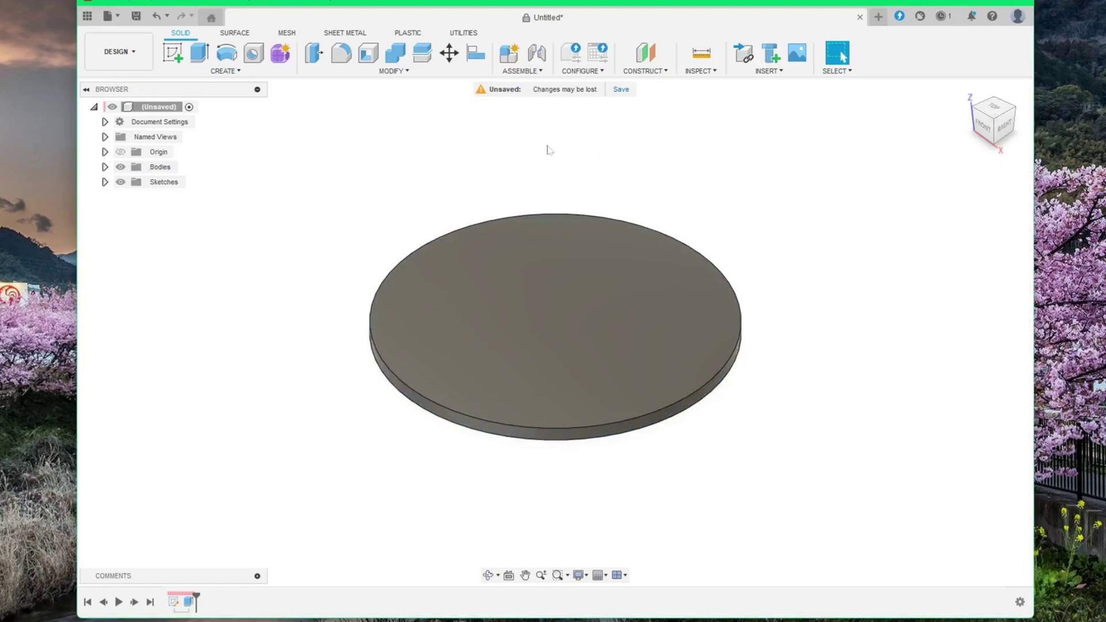
Sketch a 15 mm diameter circle at the centre of the disc's top face and finish the sketch.
left_click(172, 61)
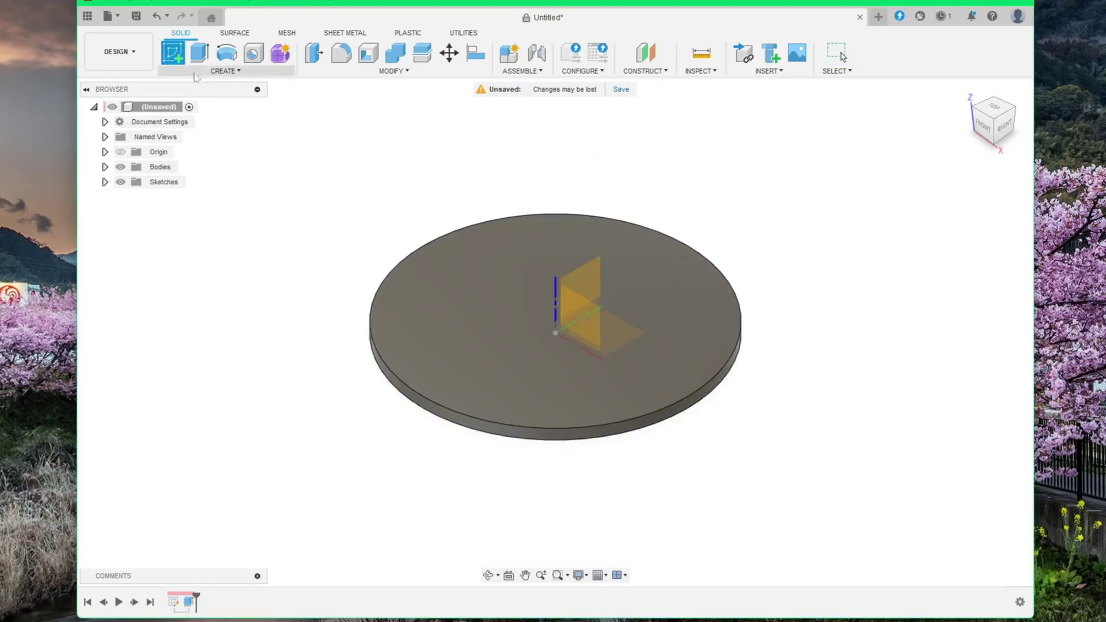
left_click(471, 321)
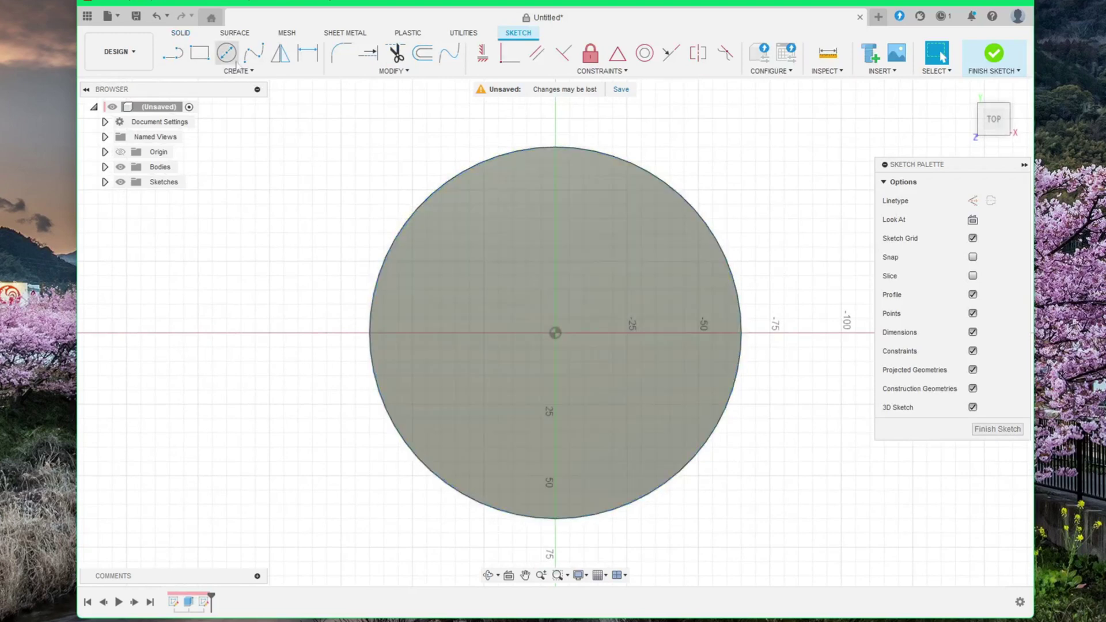
left_click(227, 54)
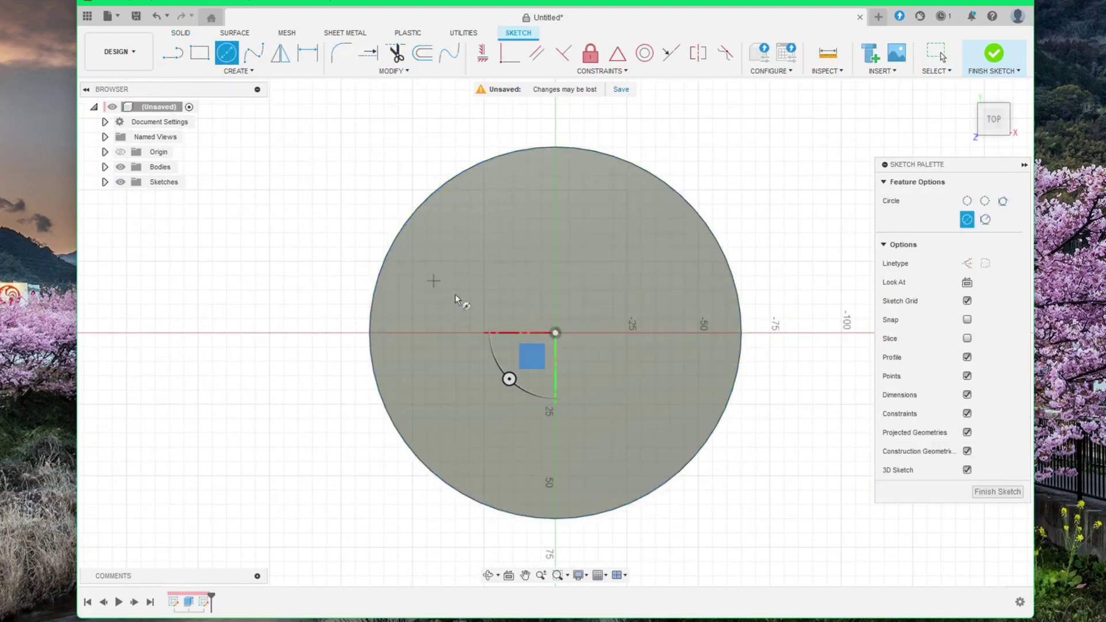
left_click(555, 334)
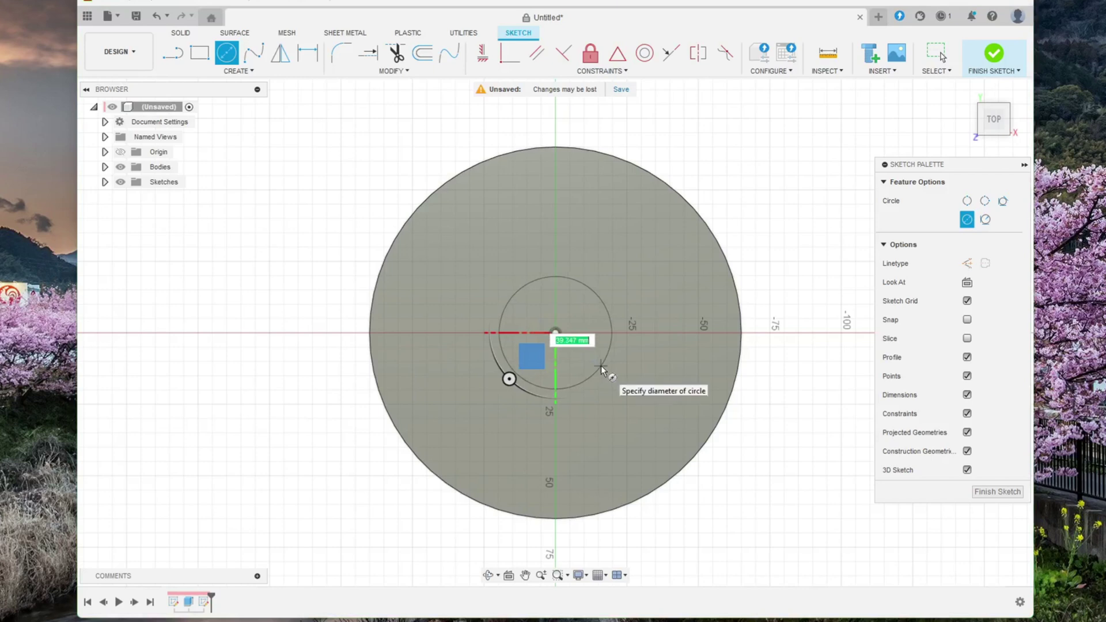
type("15")
key("Return")
key("Escape")
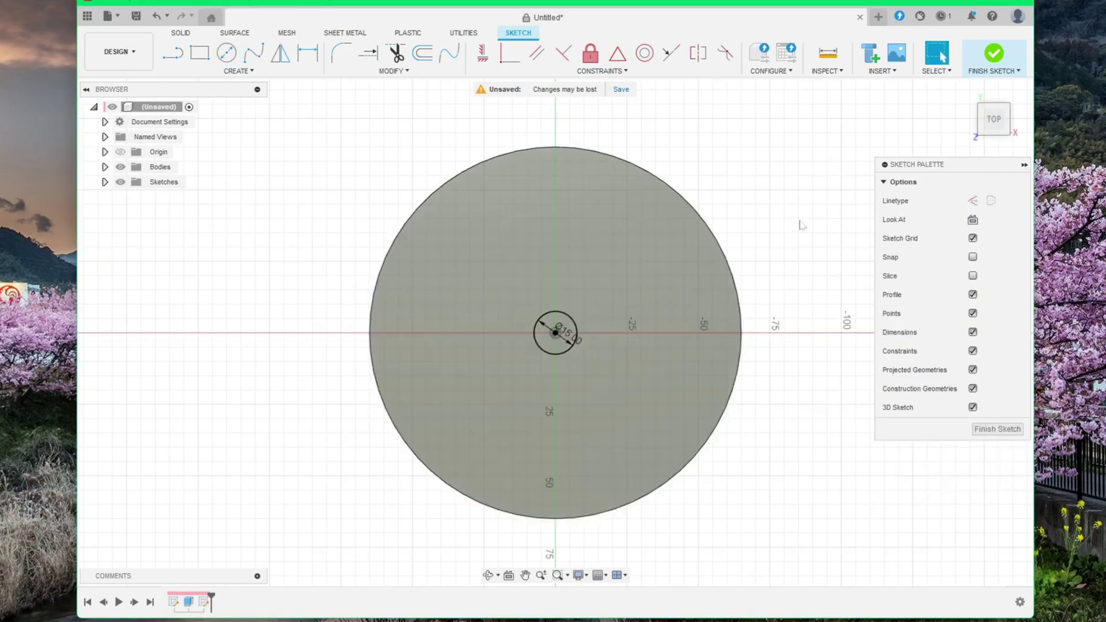
left_click(992, 55)
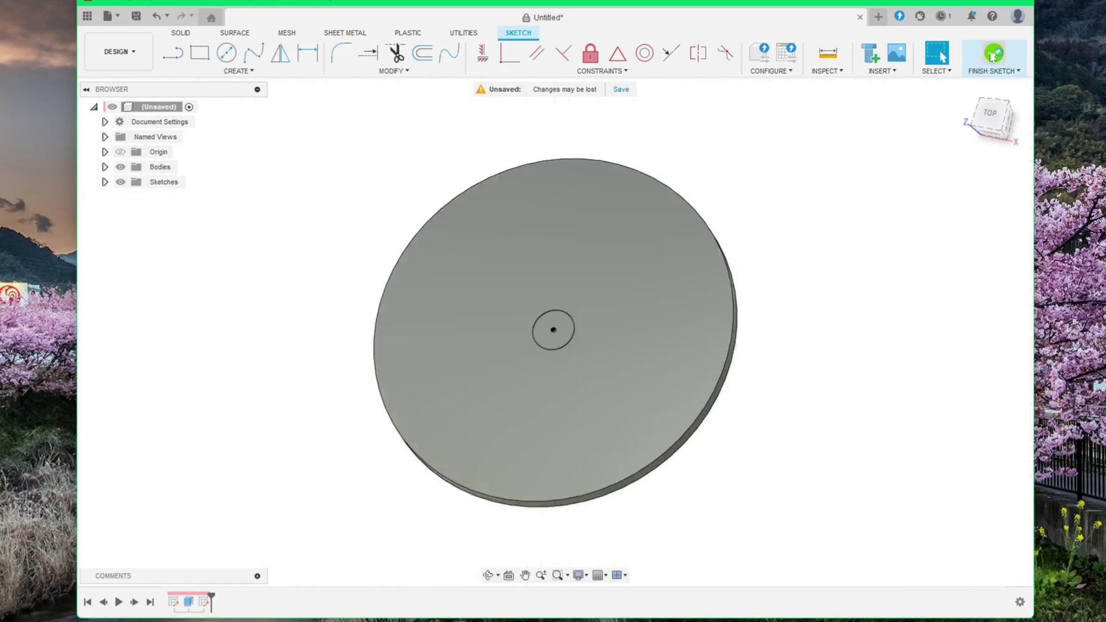
Extrude the small centre circle 200 mm upward, joined to the disc.
left_click(565, 327)
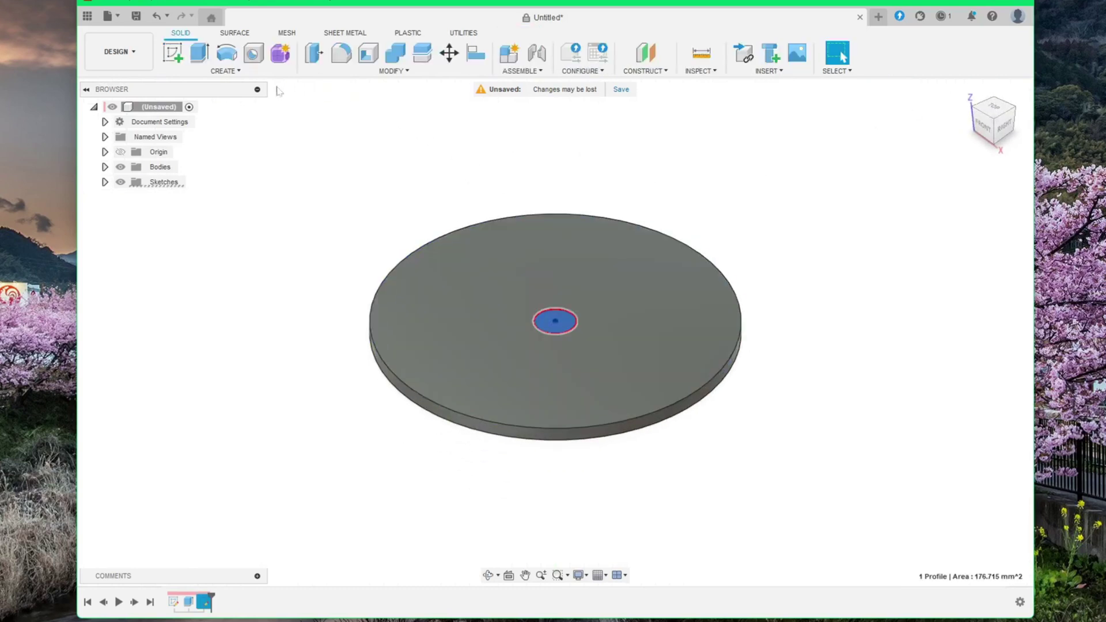
left_click(200, 53)
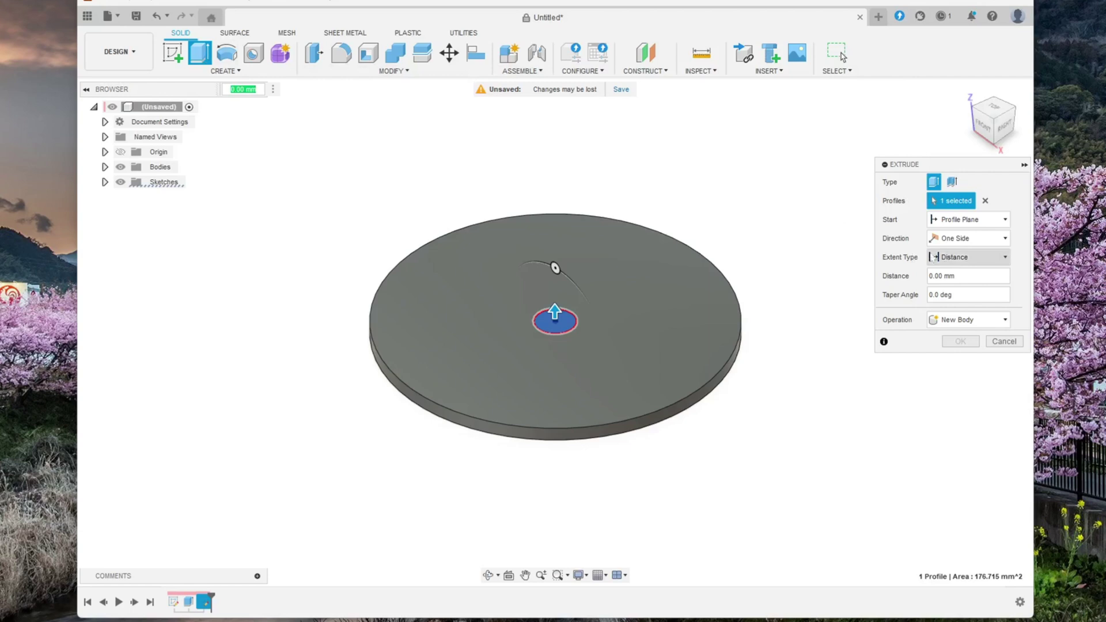
left_click(955, 276)
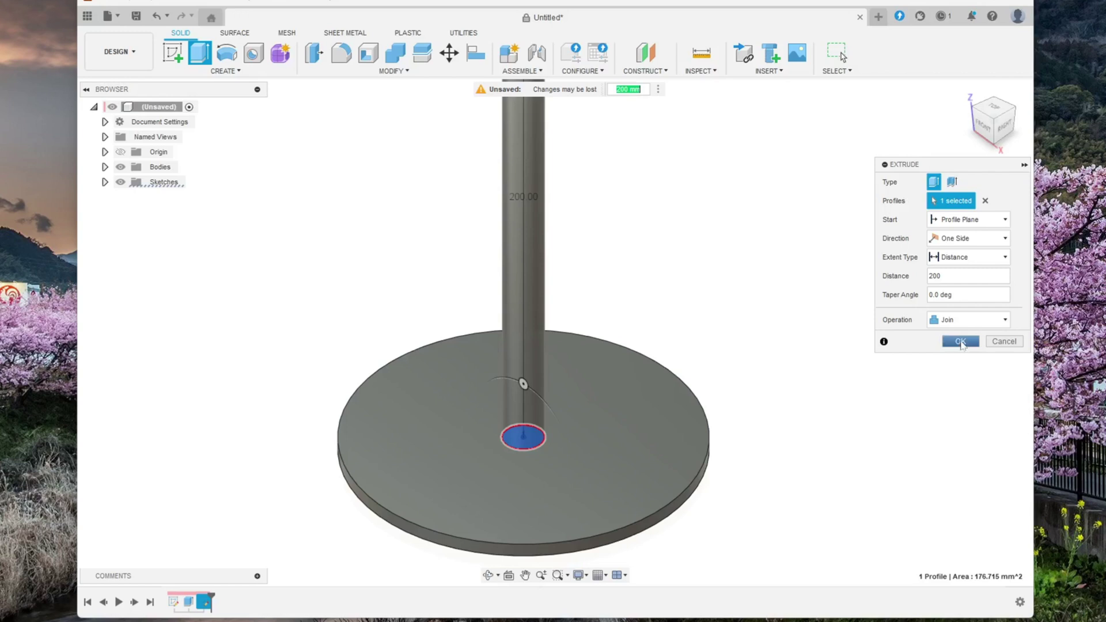
left_click(961, 342)
Fillet the edge where the post meets the disc with a 10 mm radius.
scroll(810, 326, "down", 3)
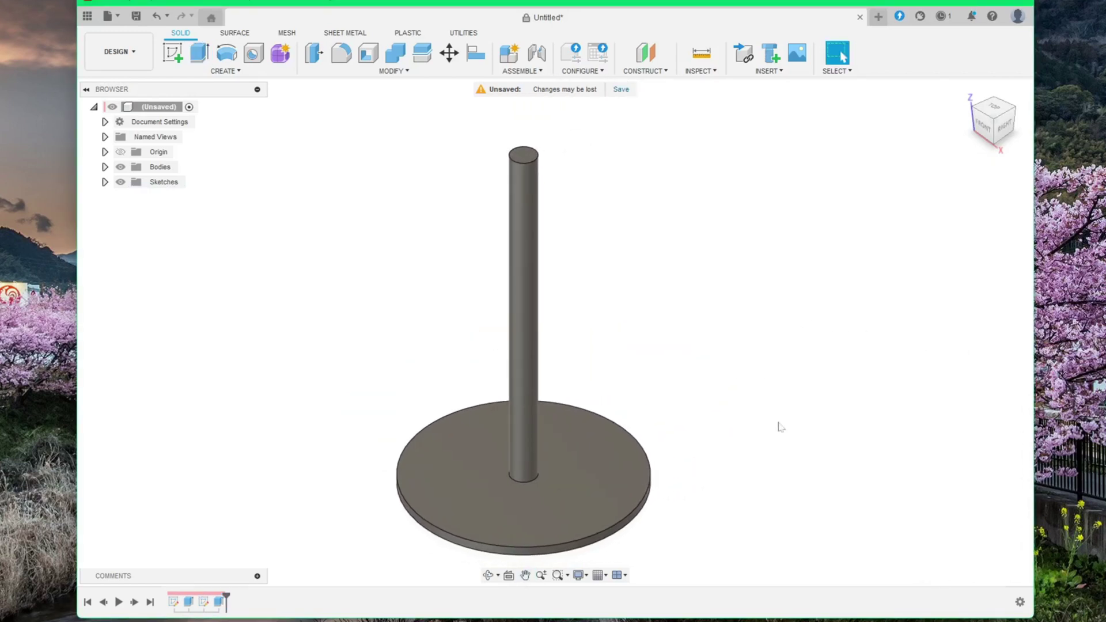
middle_click_drag(781, 427, 780, 405)
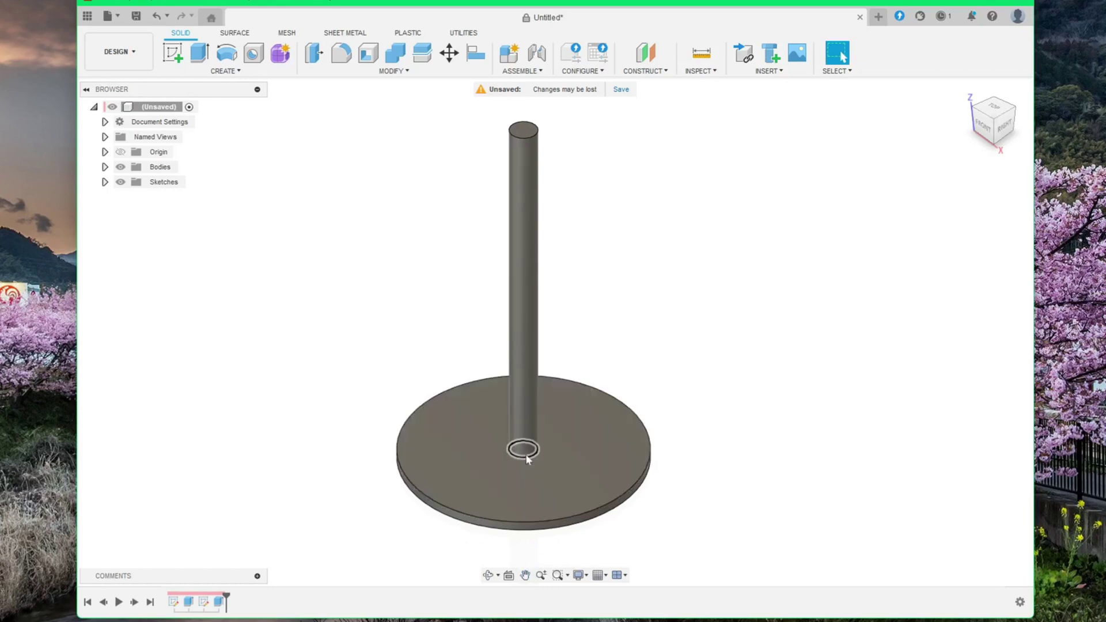
scroll(529, 455, "up", 5)
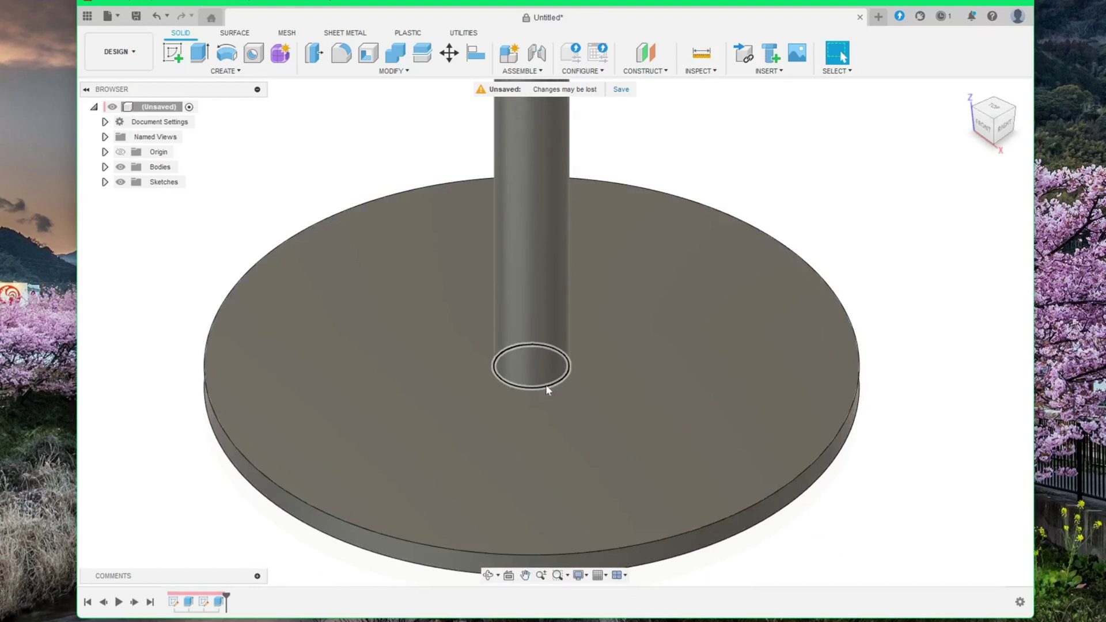
left_click(546, 385)
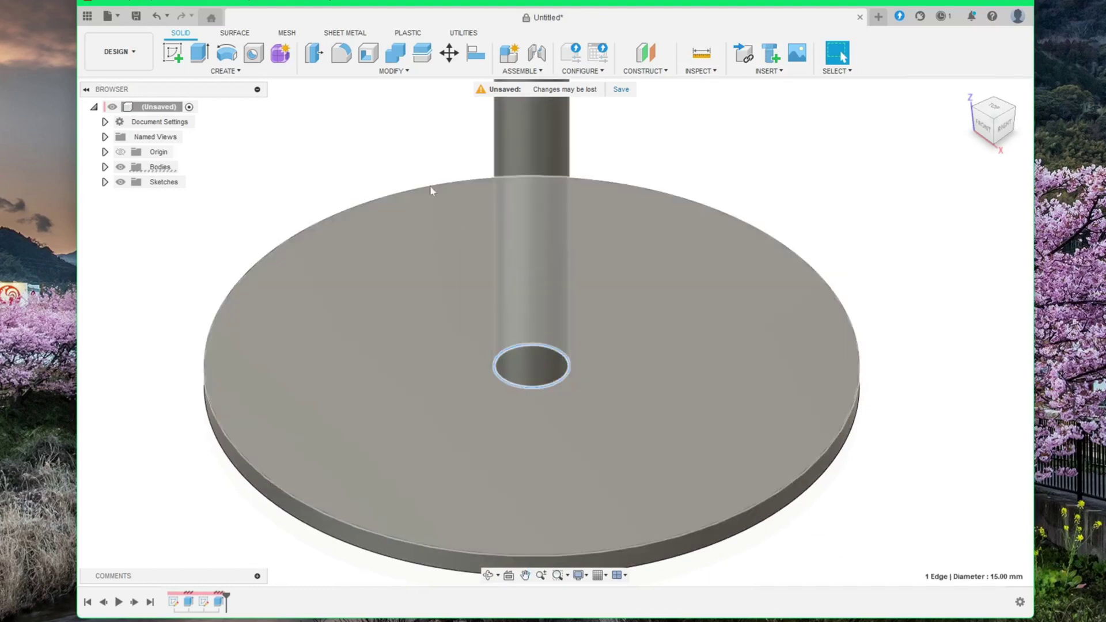
left_click(349, 58)
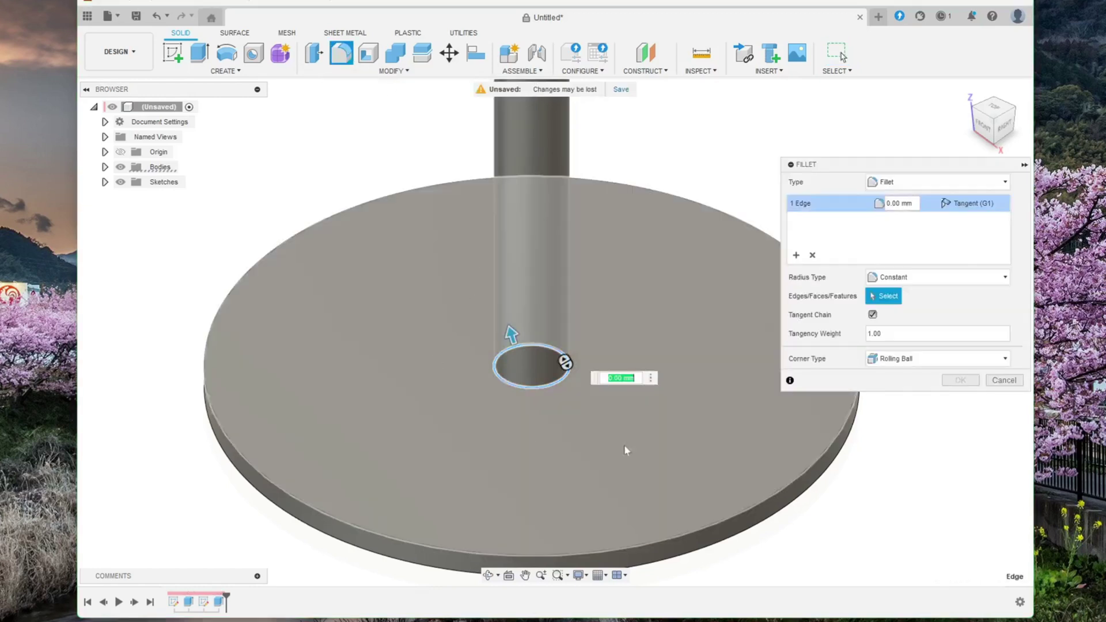
middle_click_drag(624, 445, 662, 299, "shift")
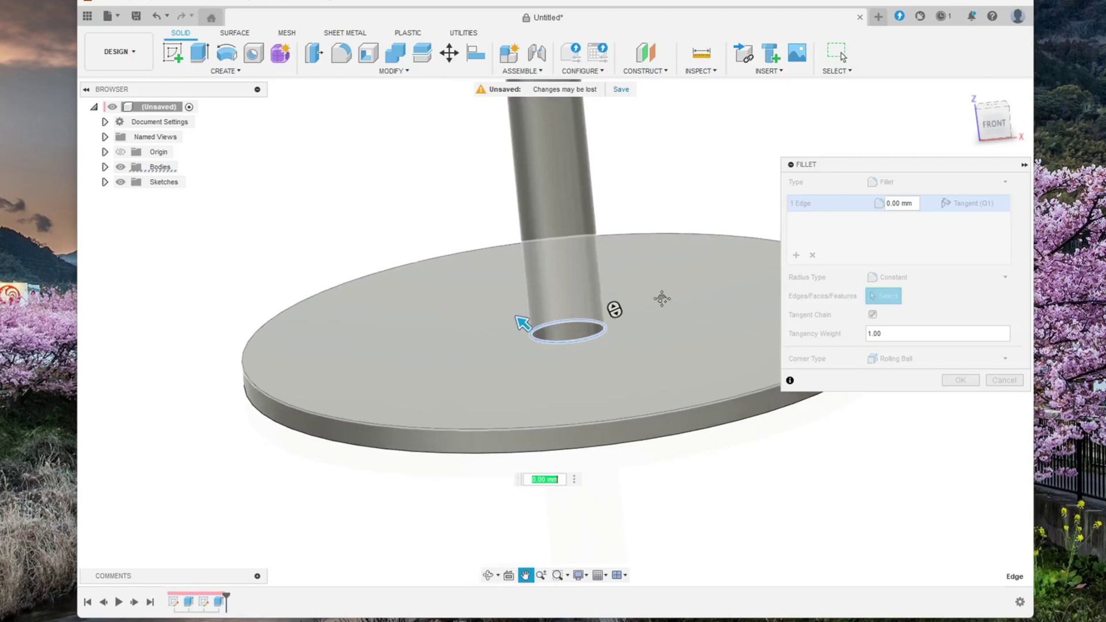
mouse_move(522, 323)
left_mouse_down()
mouse_move(487, 319)
mouse_move(501, 317)
left_mouse_up()
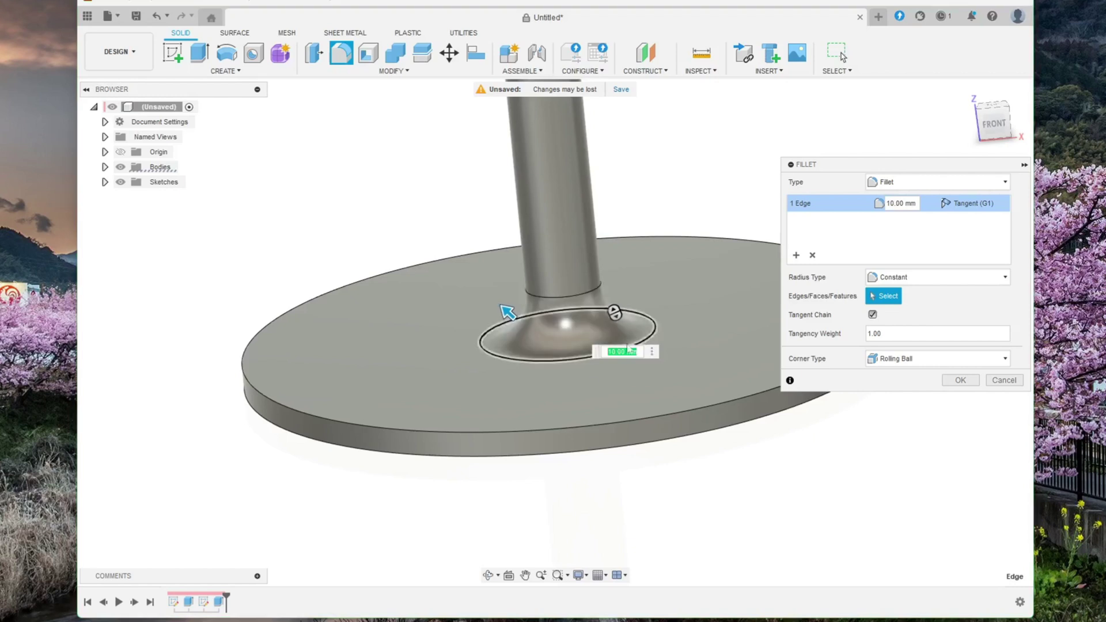
left_click(961, 381)
Fillet the circular edge at the post's top end with a 7.5 mm radius to round the tip.
middle_click_drag(821, 461, 795, 459)
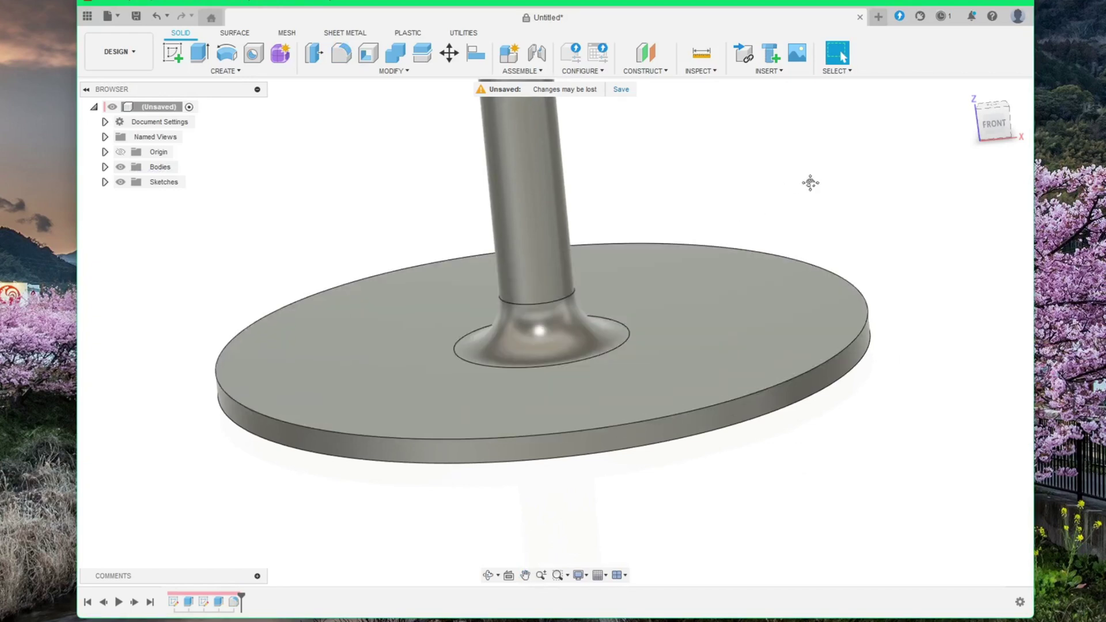
middle_click_drag(810, 181, 781, 245)
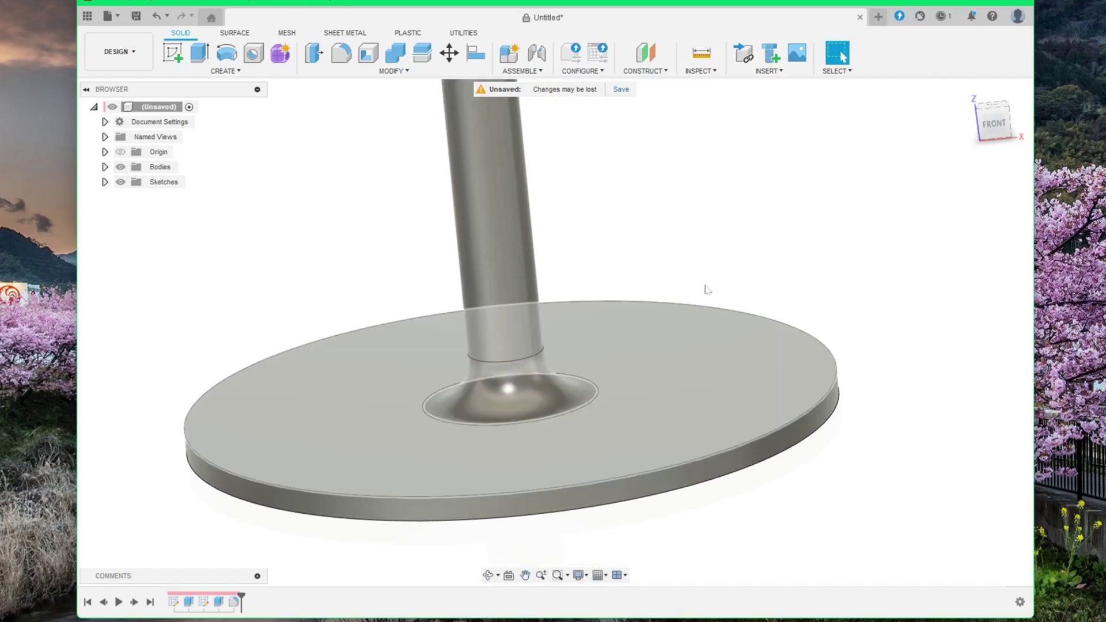
scroll(708, 289, "down", 3)
middle_click_drag(772, 205, 693, 363, "shift")
scroll(708, 296, "up", 5)
scroll(672, 286, "down", 3)
middle_click_drag(666, 252, 721, 306, "shift")
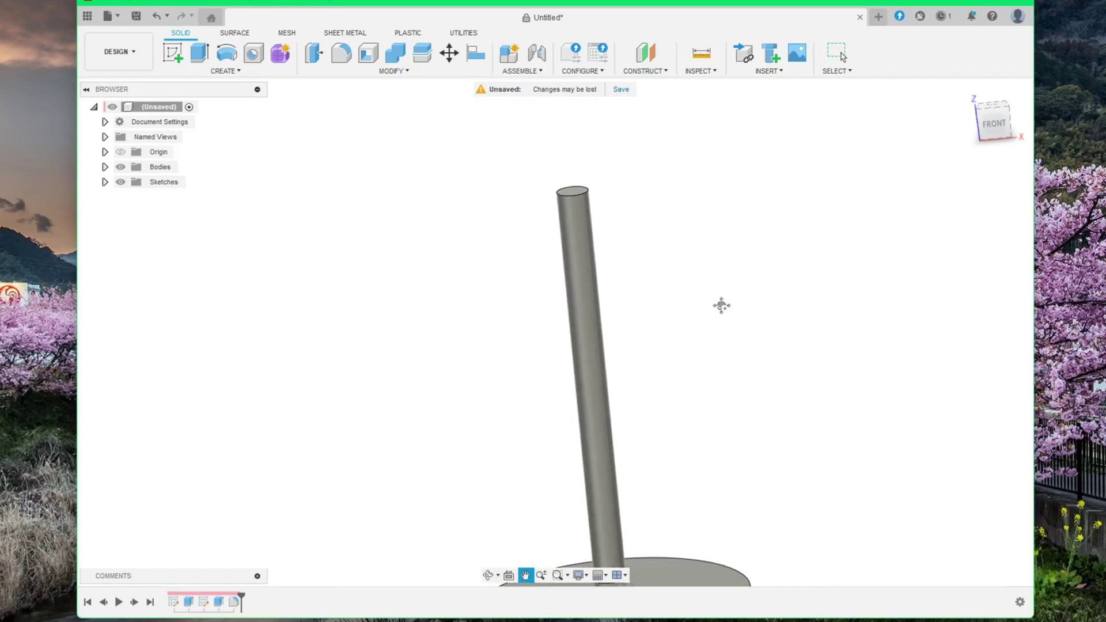
key("Escape")
scroll(577, 202, "up", 4)
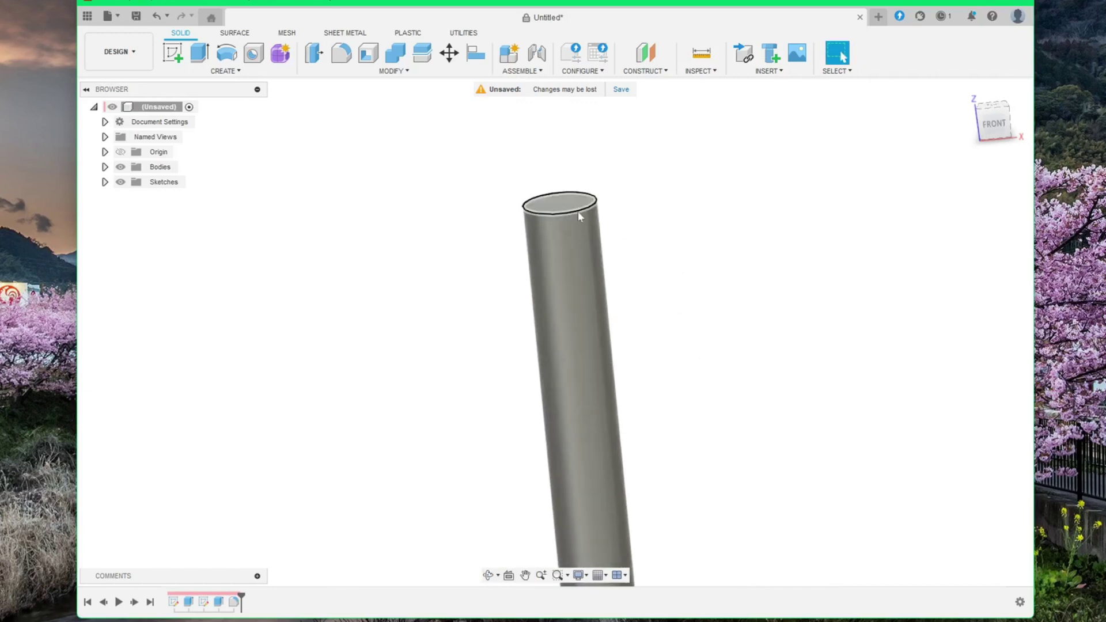
left_click(582, 214)
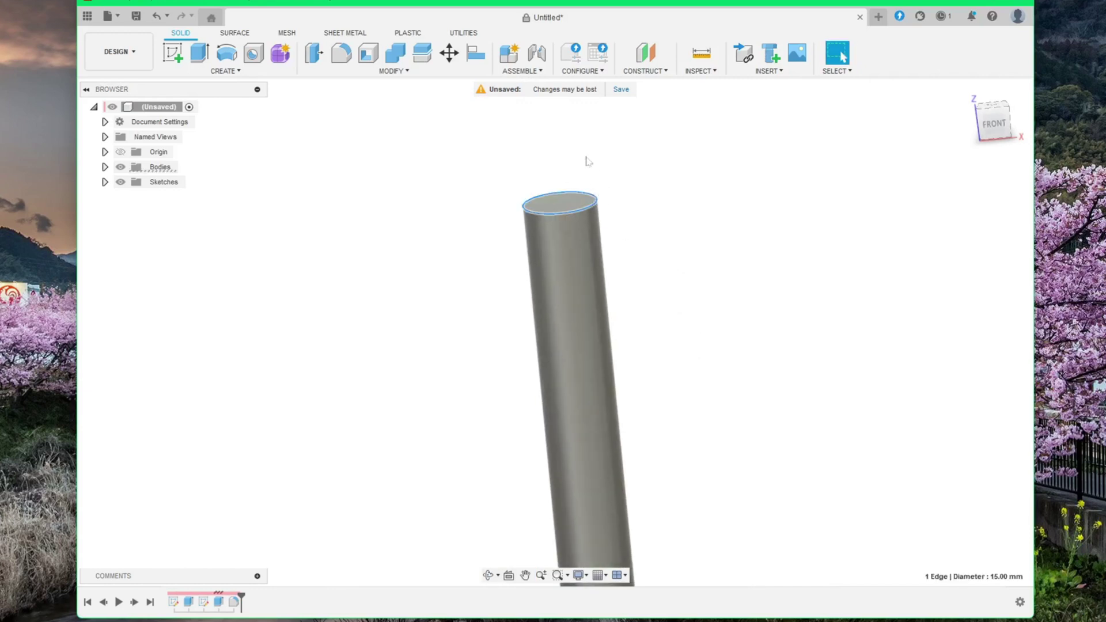
left_click(341, 56)
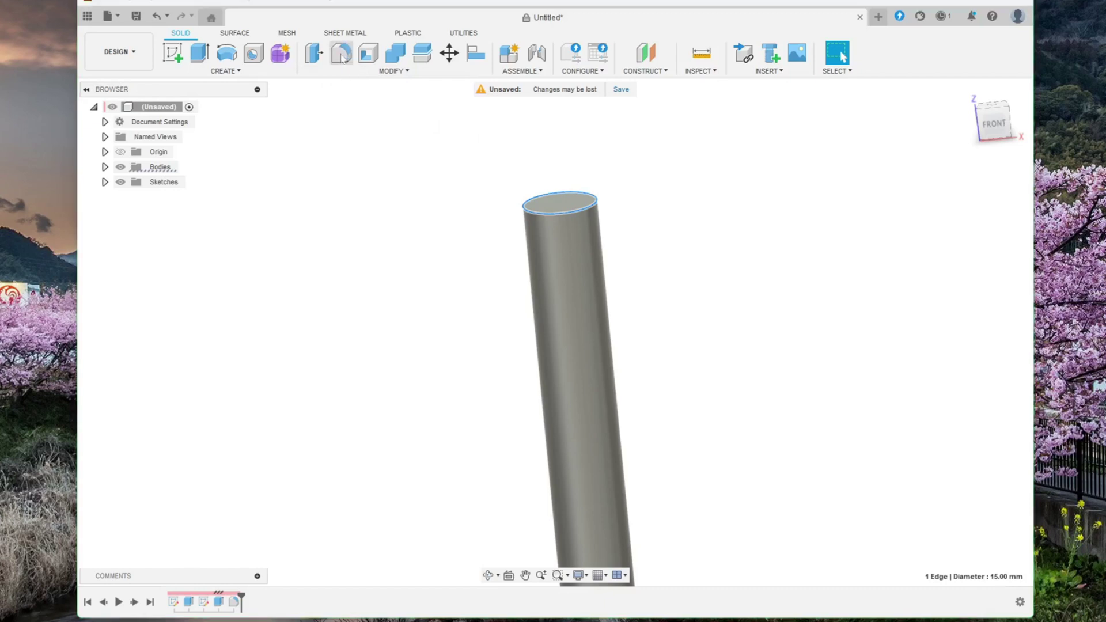
left_click_drag(600, 199, 590, 209)
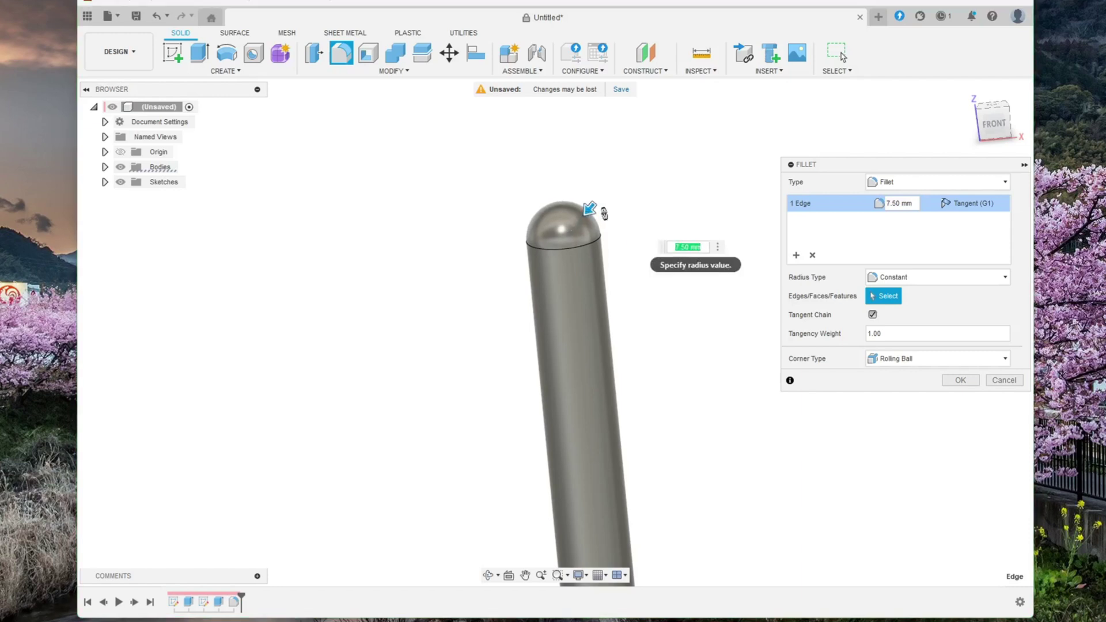
middle_click_drag(658, 185, 651, 226)
middle_click_drag(599, 252, 589, 213, "shift")
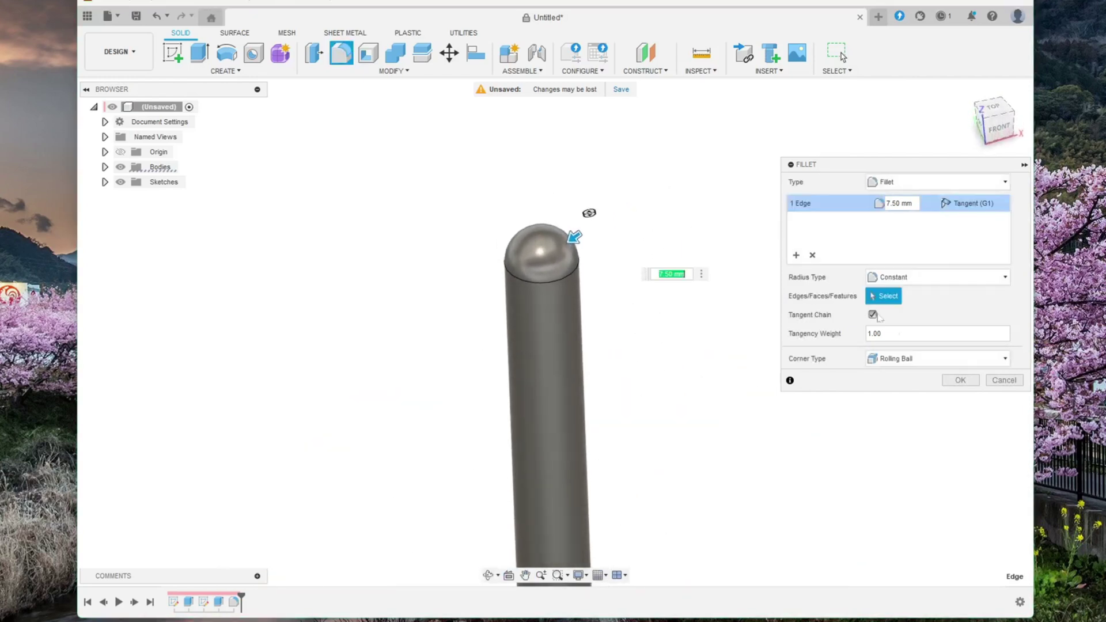
left_click(957, 380)
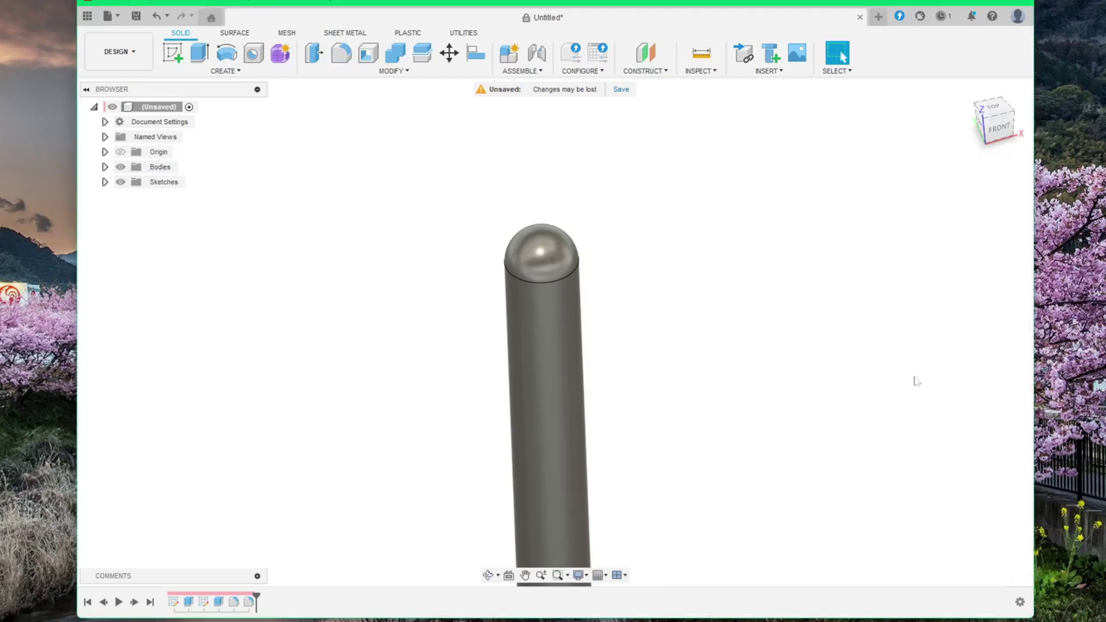
Show the origin geometry and expand its list of axes and planes.
scroll(735, 302, "down", 2)
scroll(736, 301, "down", 3)
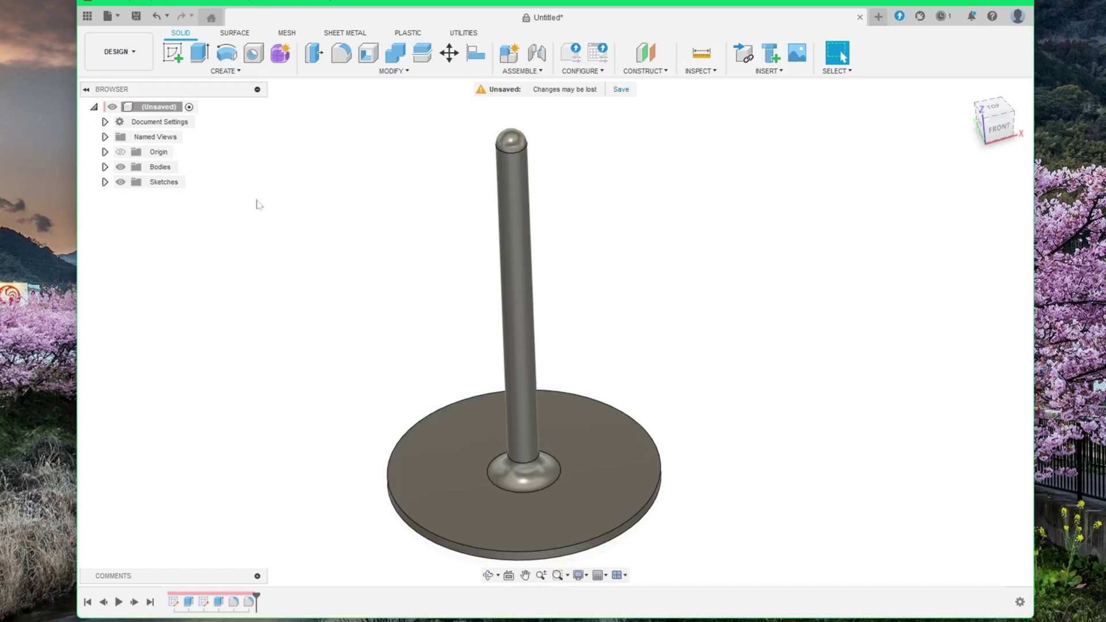
left_click(120, 152)
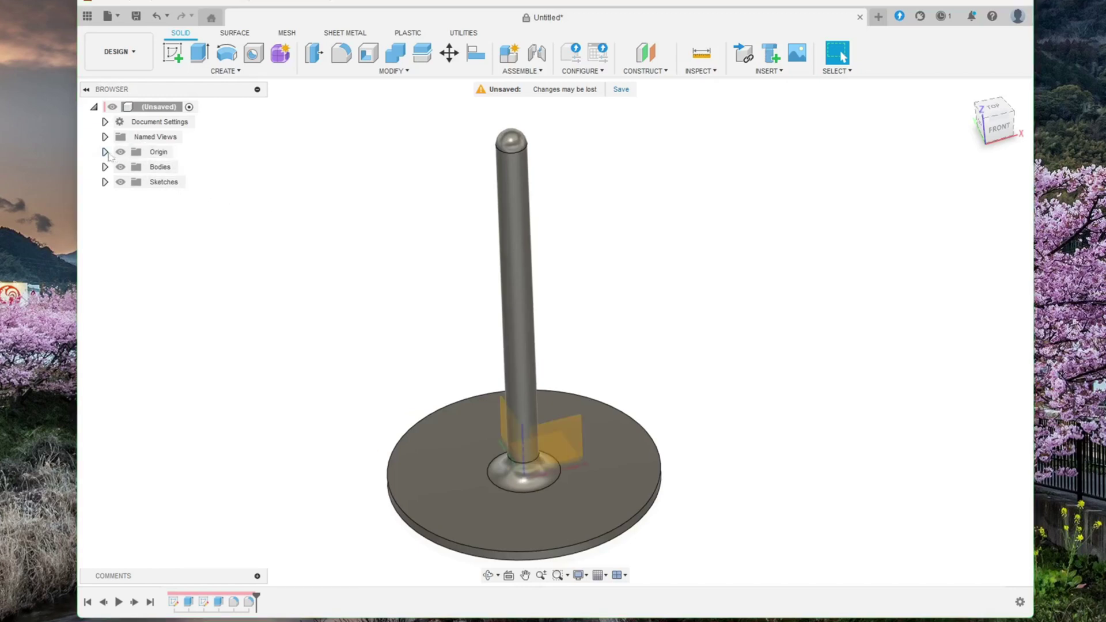
left_click(105, 152)
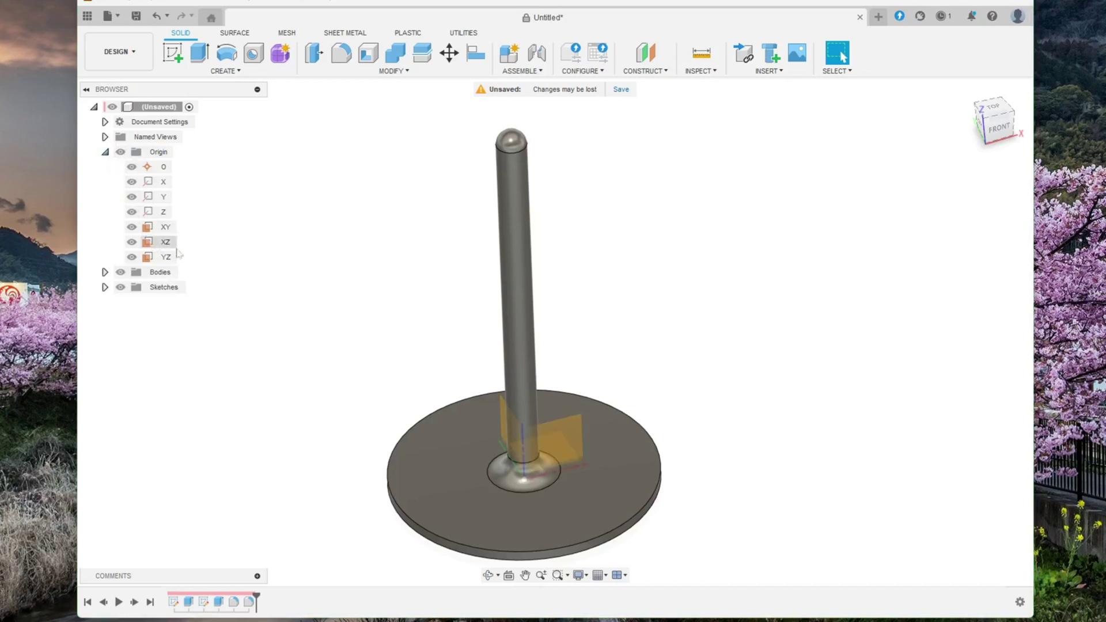
middle_click_drag(381, 415, 623, 404, "shift")
left_click(607, 369)
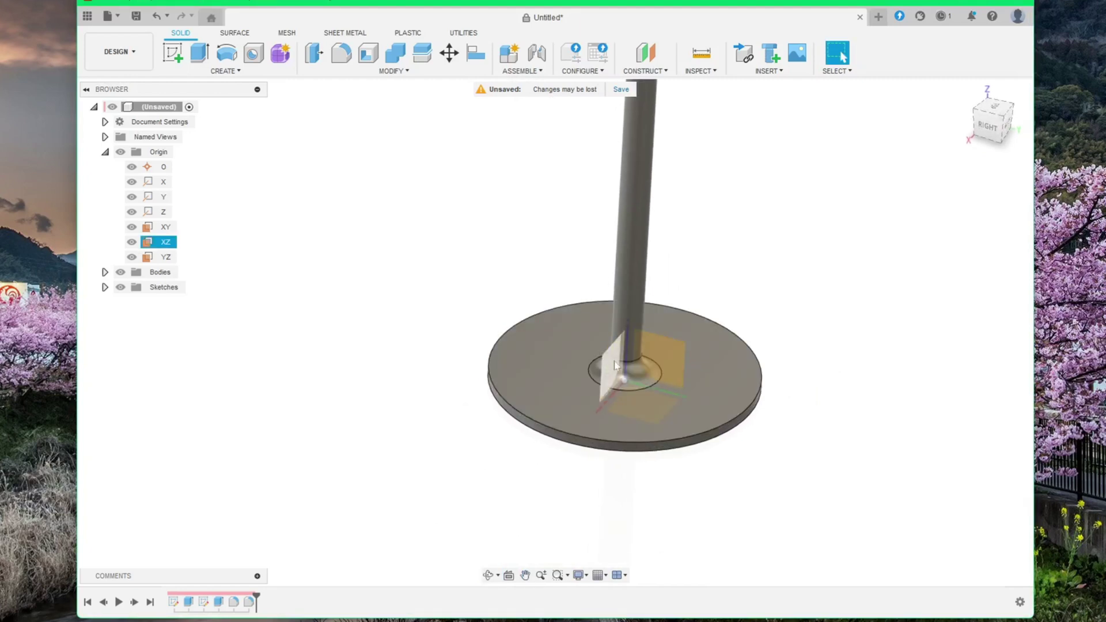
middle_click_drag(616, 365, 887, 464, "shift")
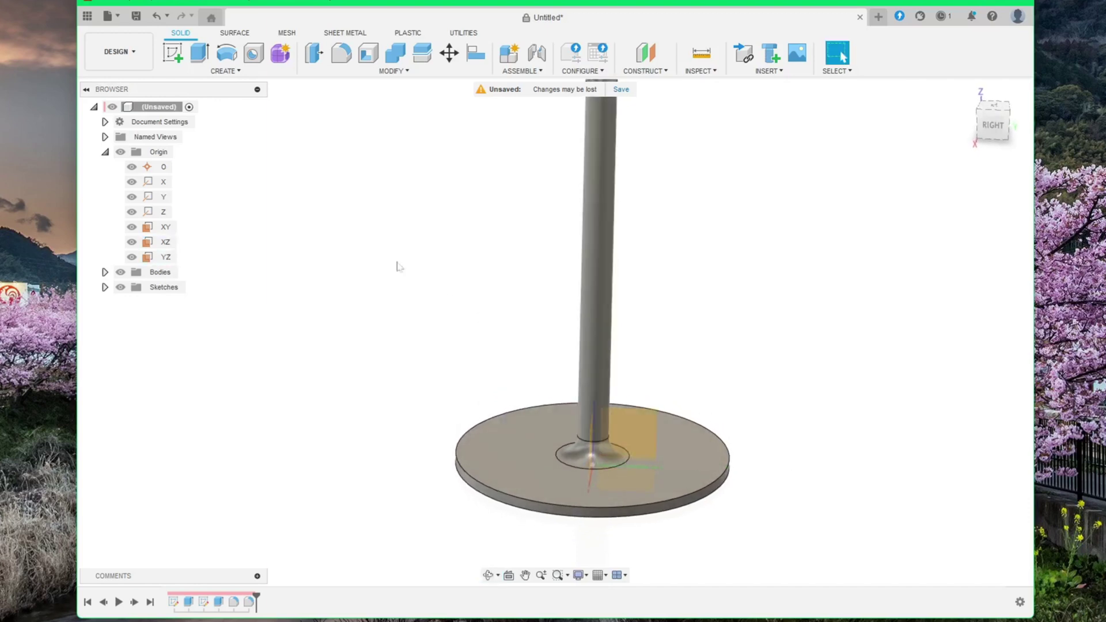
Sketch a 6 mm diameter circle on the XZ plane, centred on the post's axis about 183 mm above the origin.
left_click(173, 58)
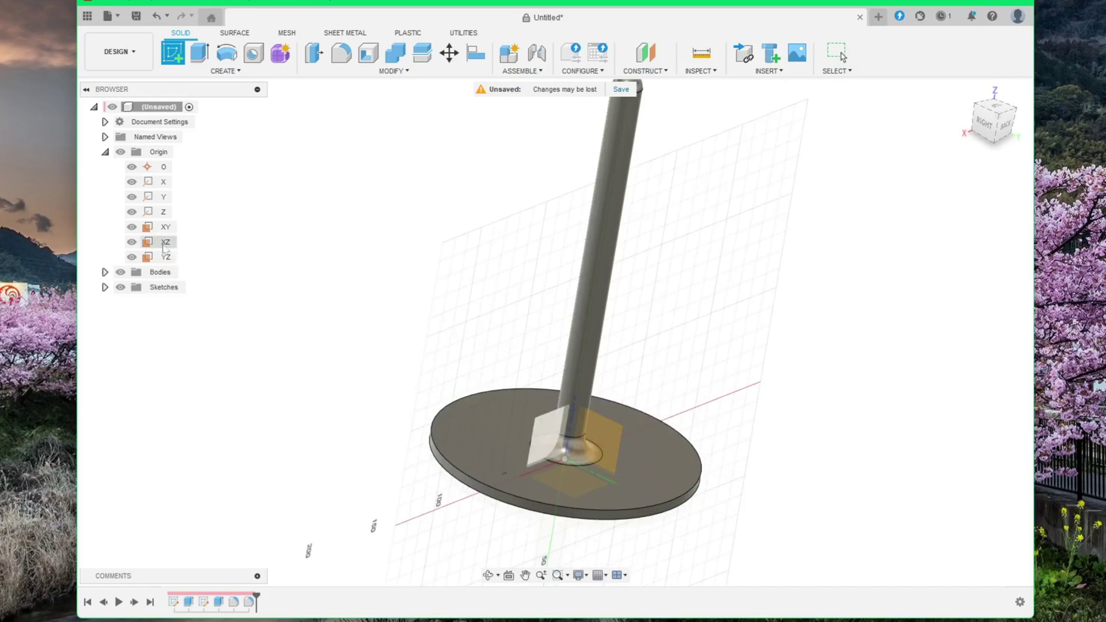
left_click(165, 242)
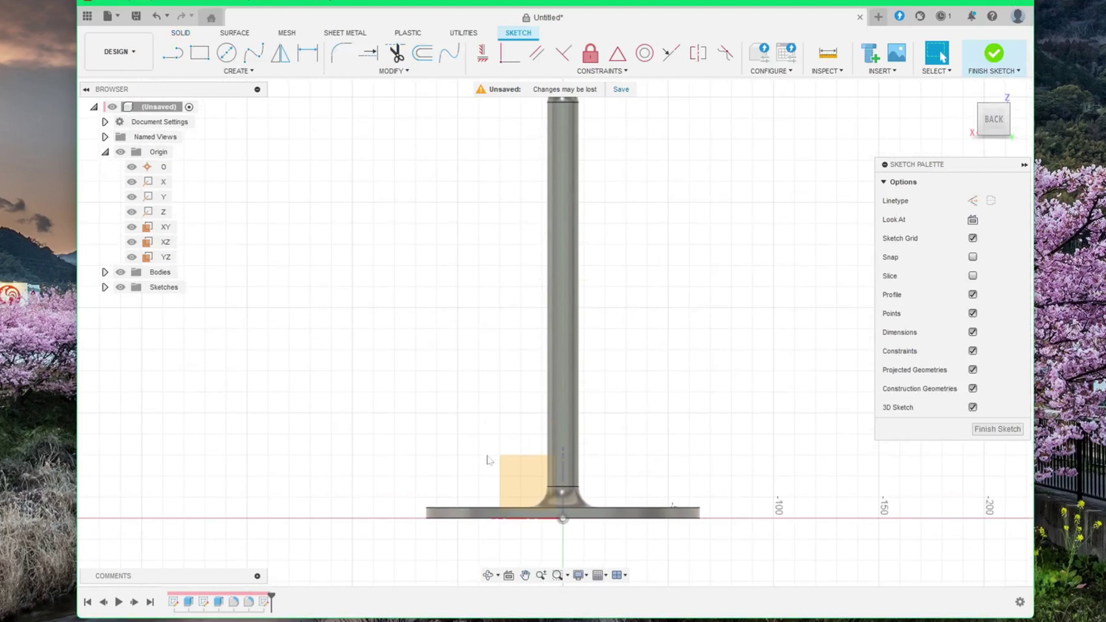
scroll(487, 452, "down", 2)
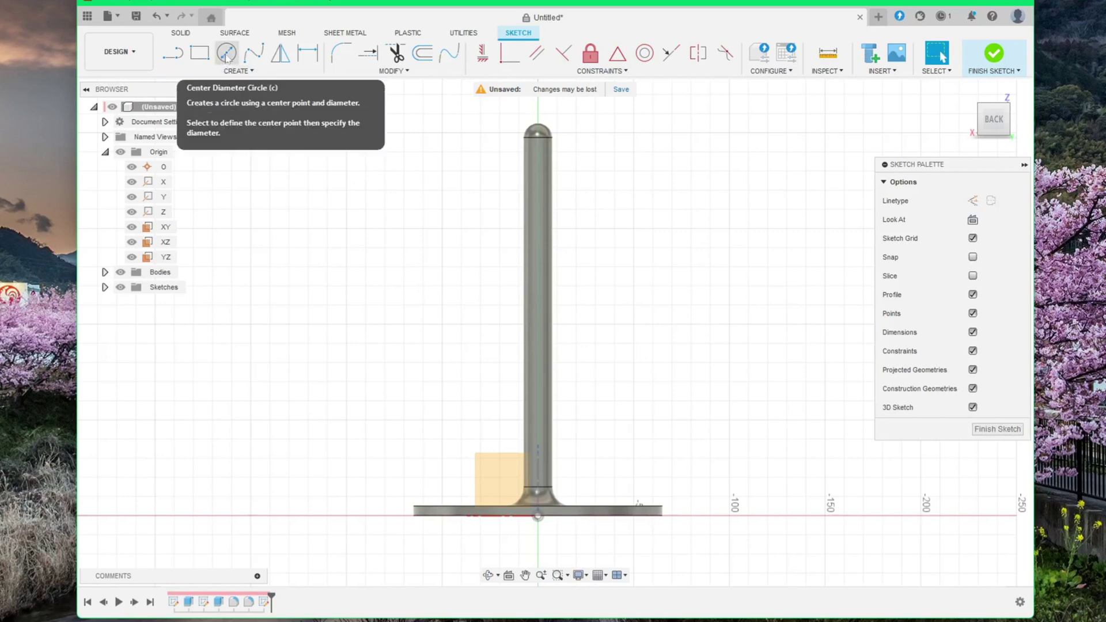
left_click(227, 55)
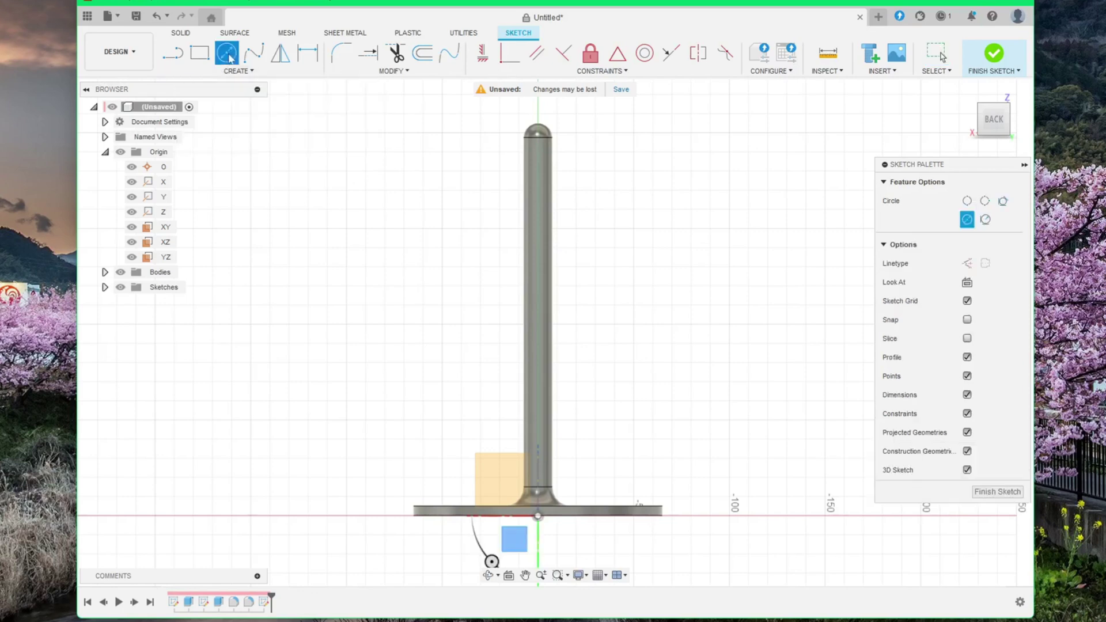
left_click(538, 166)
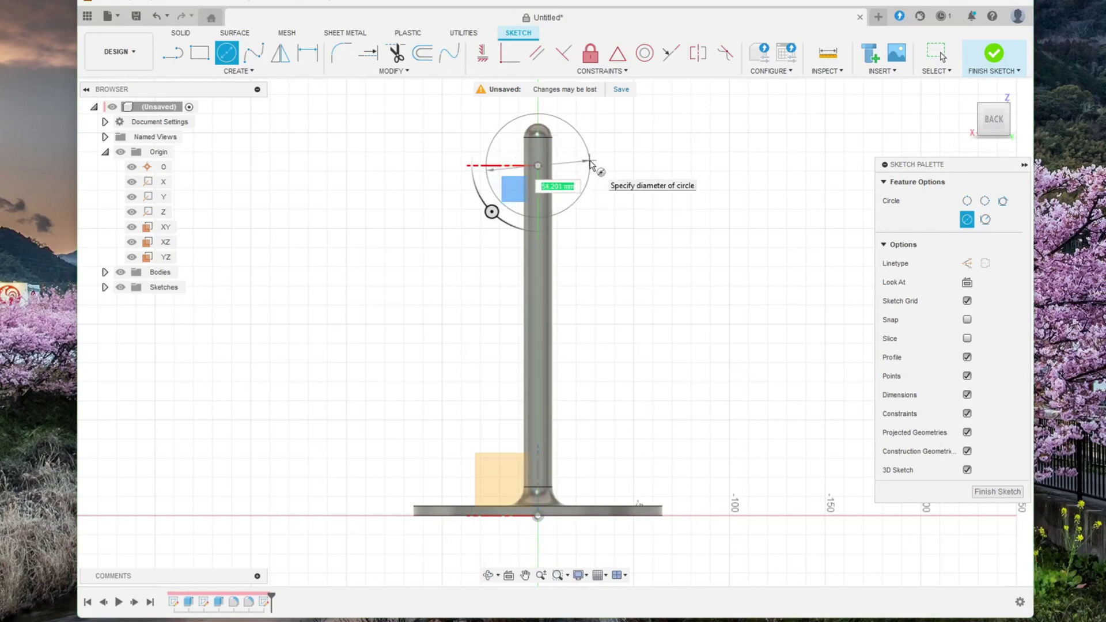
type("6")
key("Return")
key("Escape")
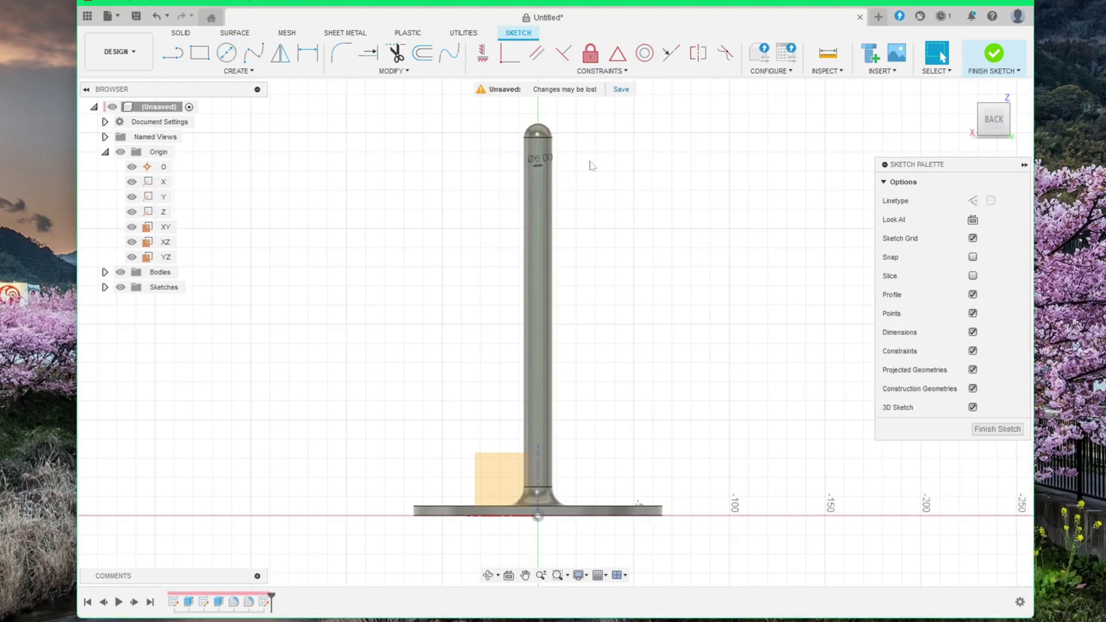
Set the diameter of the circle near the post's tip to 8 mm.
scroll(571, 155, "up", 5)
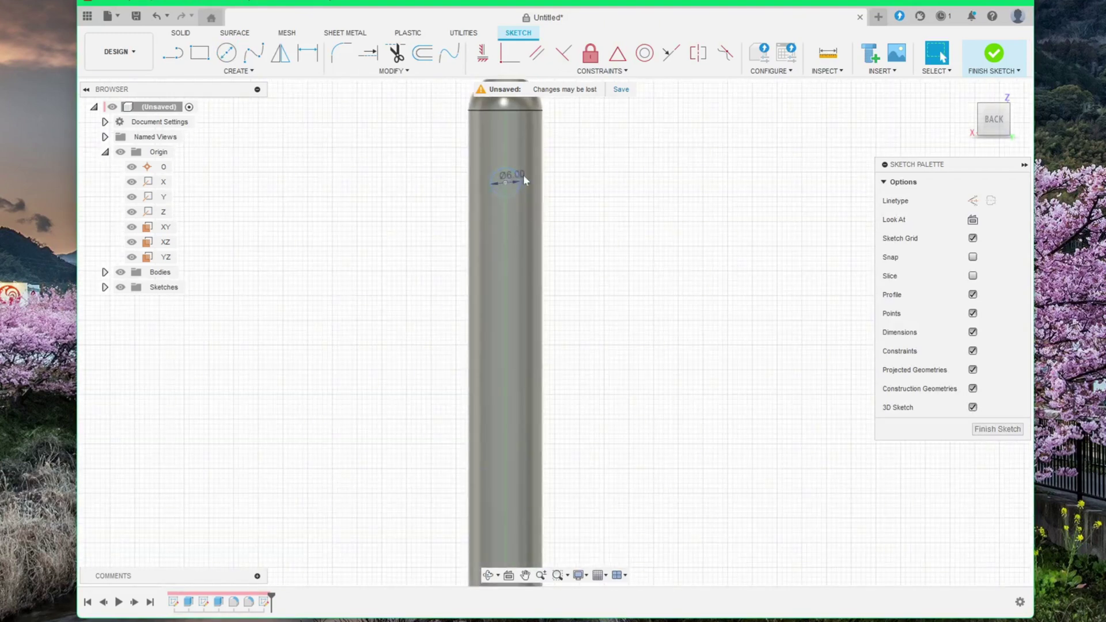
double_click(523, 175)
type("8")
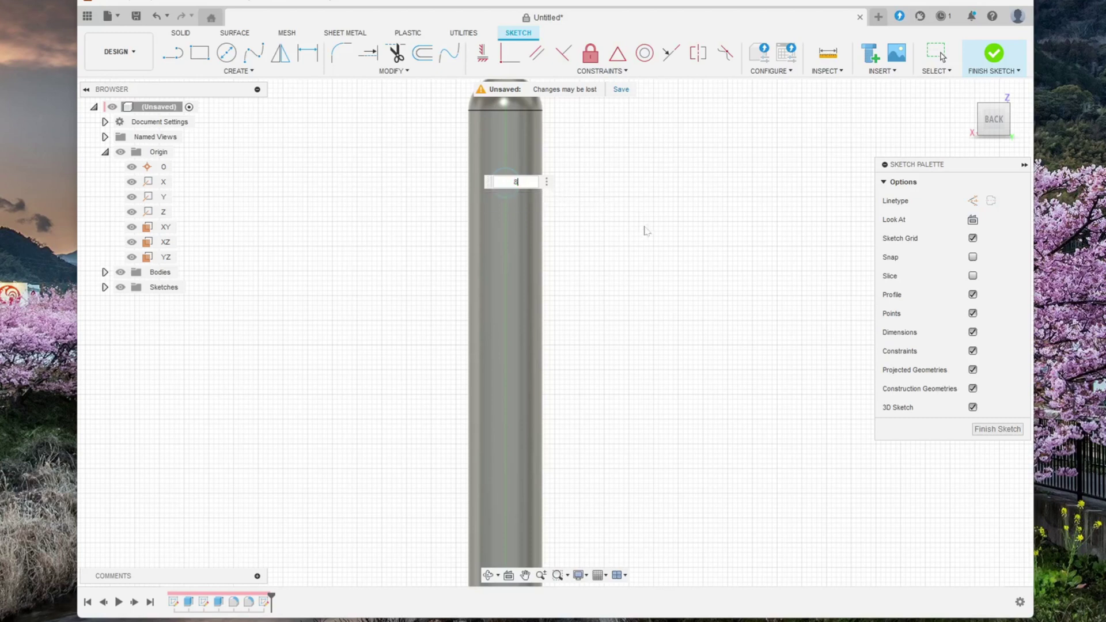
key("Return")
scroll(651, 242, "down", 4)
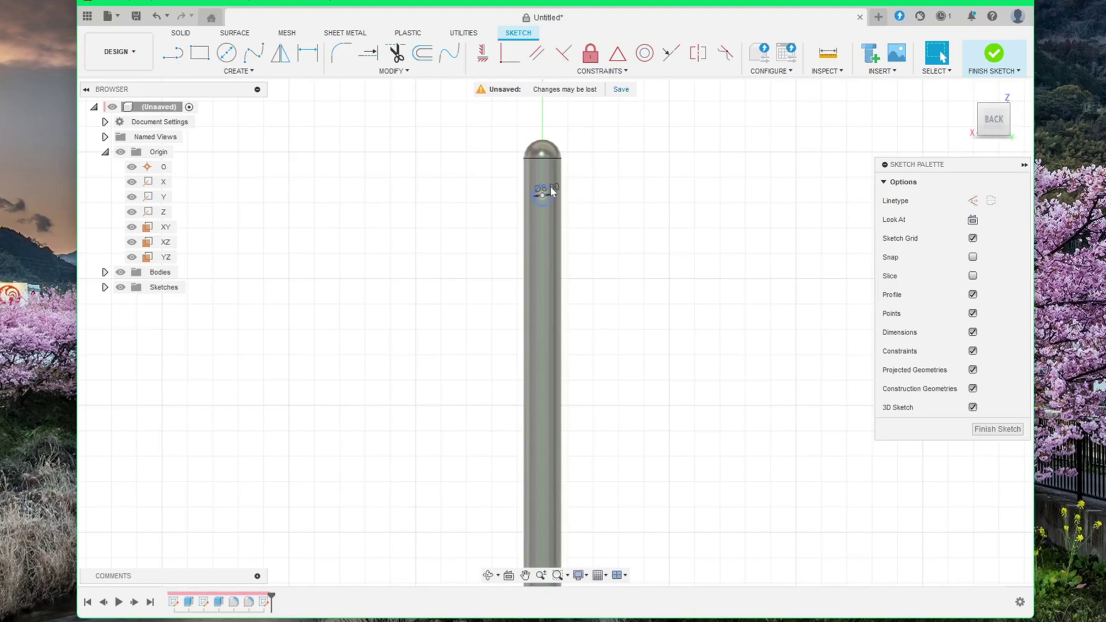
middle_click_drag(662, 269, 646, 271)
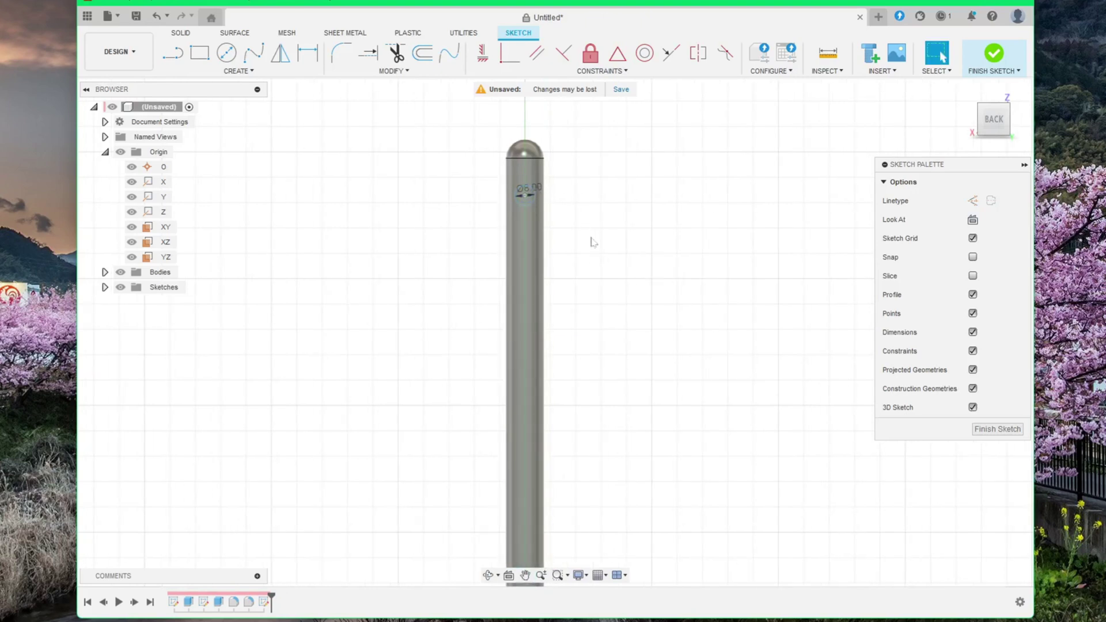
Dimension the circle's centre 195 mm above the origin and finish the sketch.
scroll(595, 245, "down", 3)
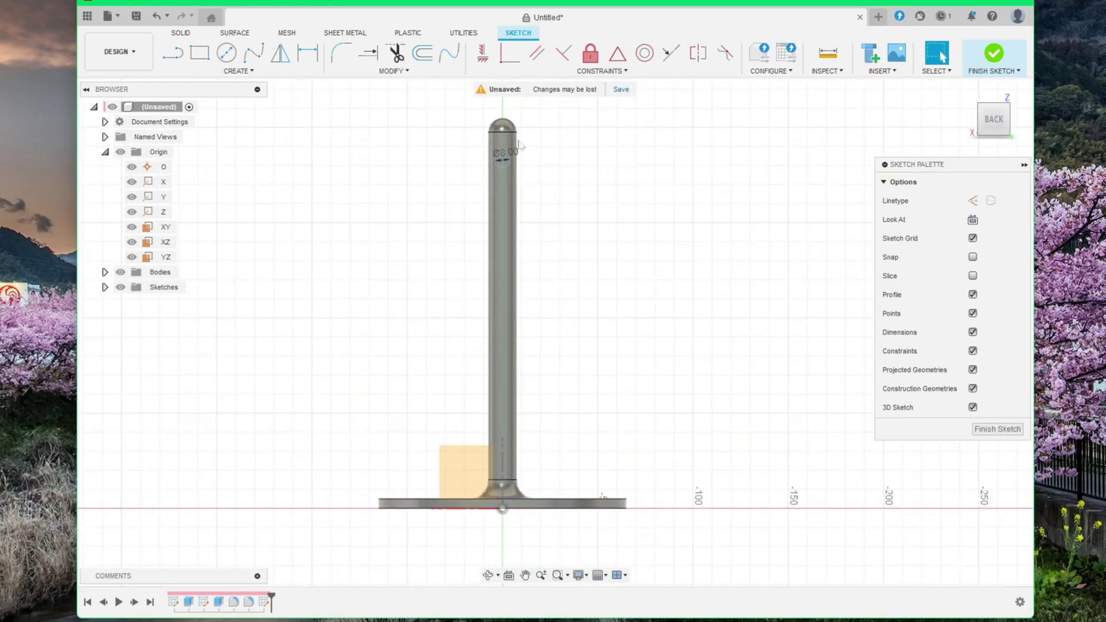
left_click(310, 54)
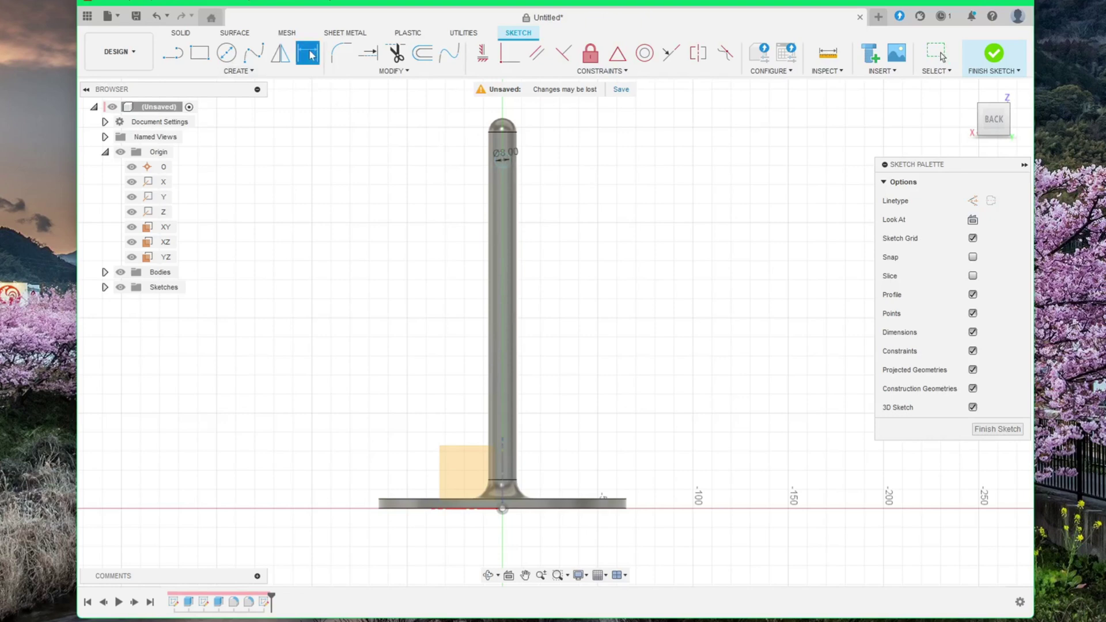
left_click(506, 163)
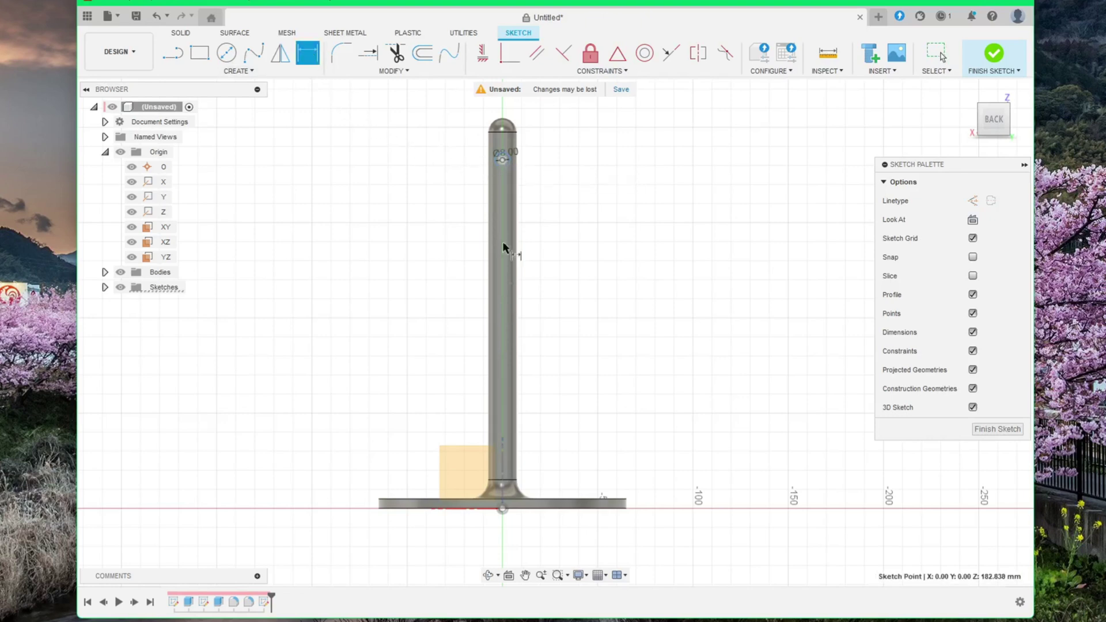
left_click(504, 510)
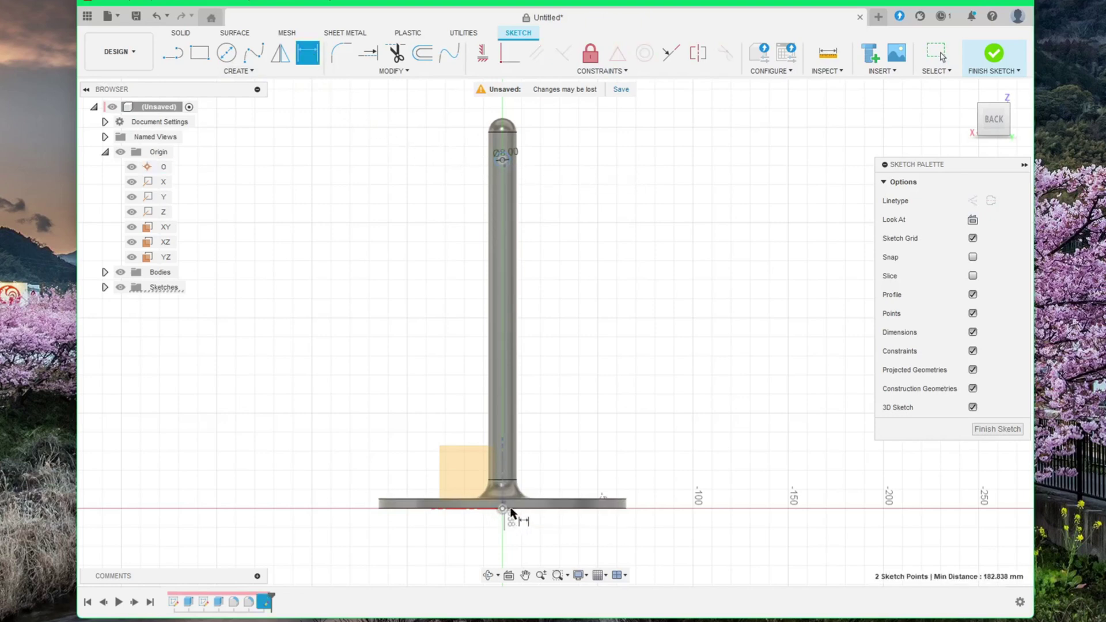
left_click(656, 328)
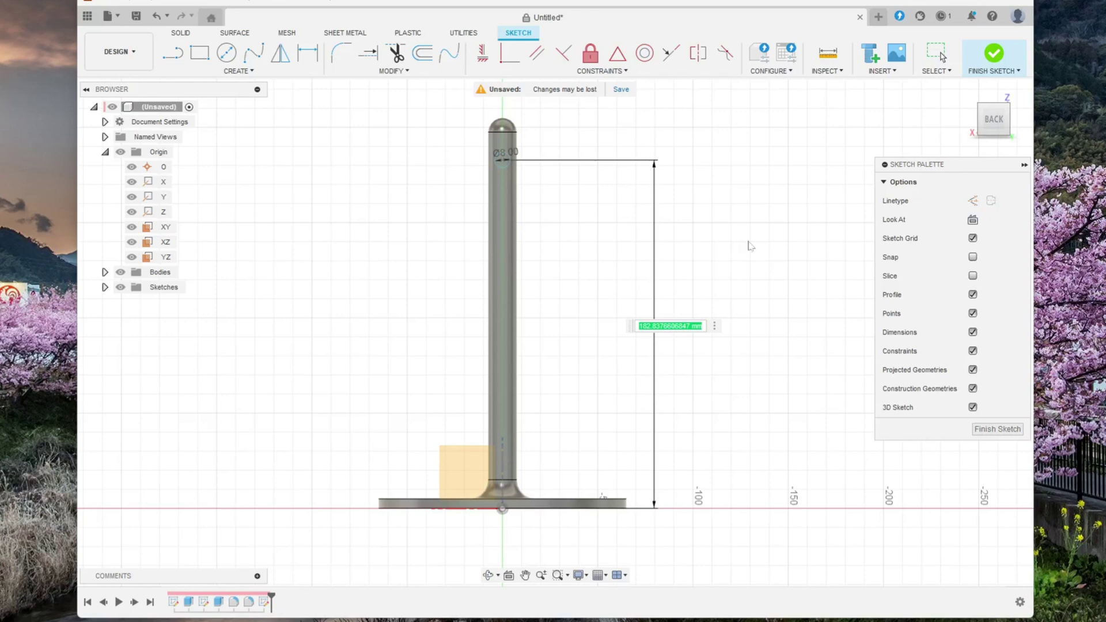
type("195")
key("Return")
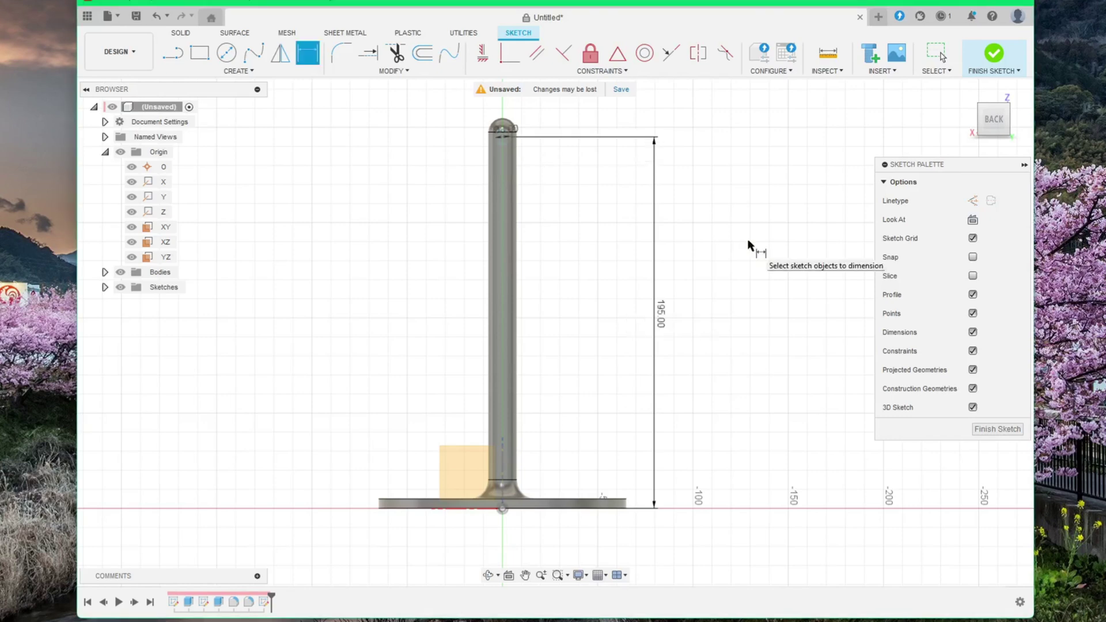
scroll(692, 231, "up", 5)
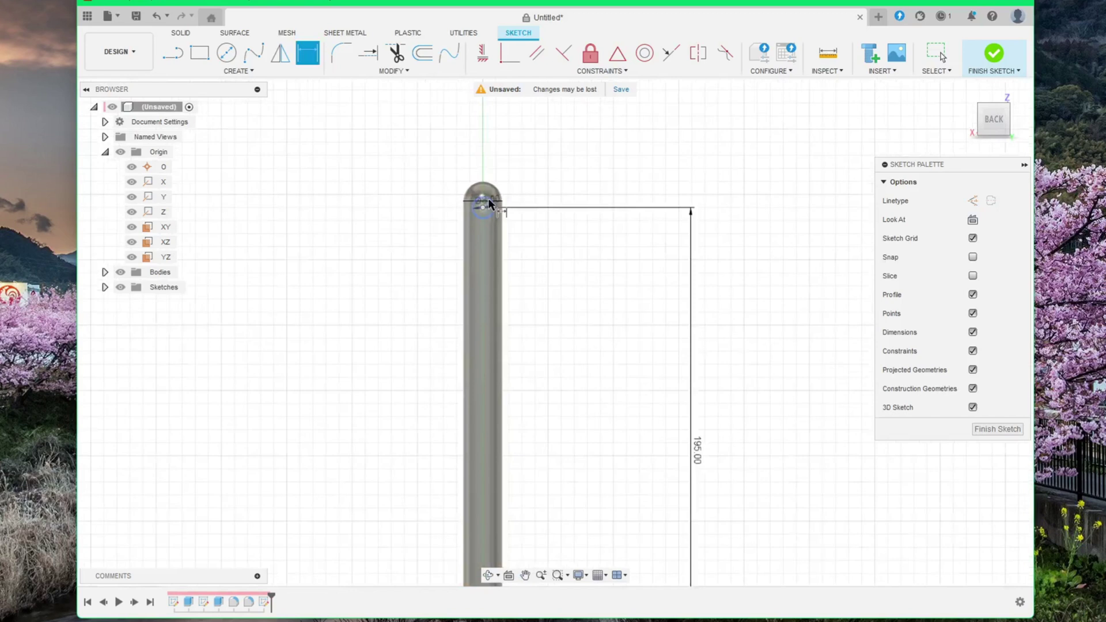
scroll(372, 196, "up", 1)
scroll(372, 201, "down", 3)
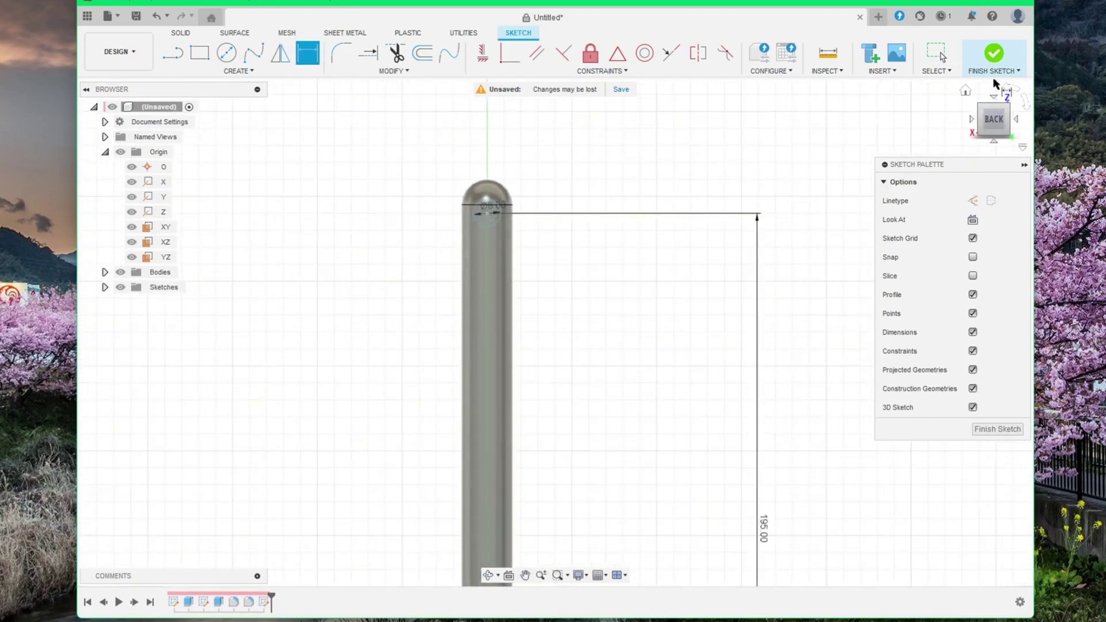
left_click(997, 57)
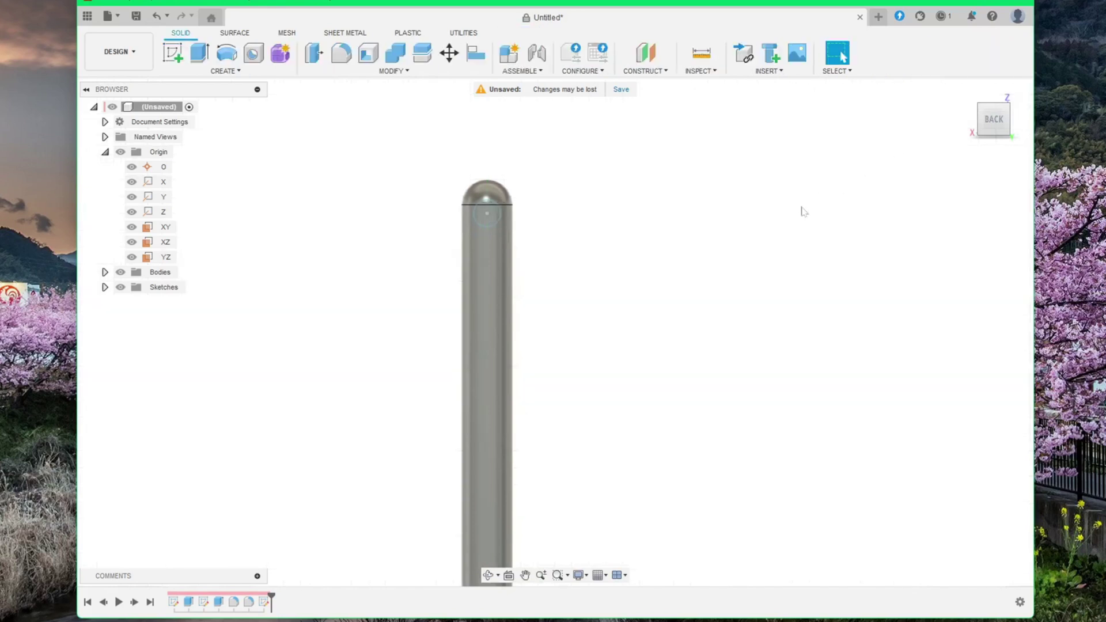
Extrude the 8 mm circle near the post's tip as a symmetric cut with a distance of 10 mm.
middle_click_drag(555, 332, 576, 323, "shift")
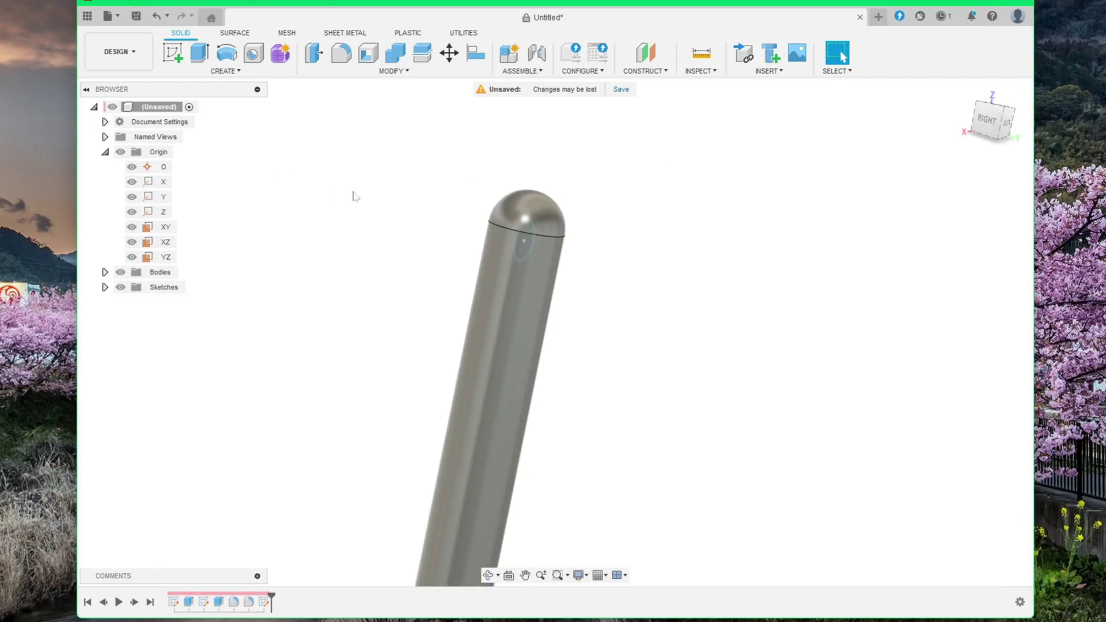
left_click(194, 50)
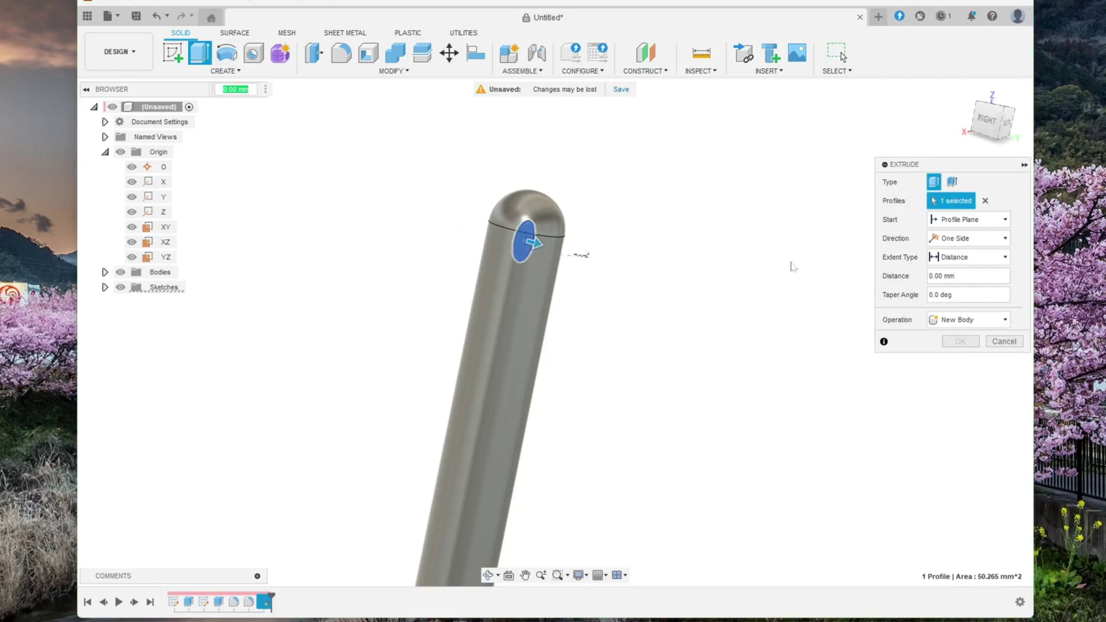
left_click(959, 241)
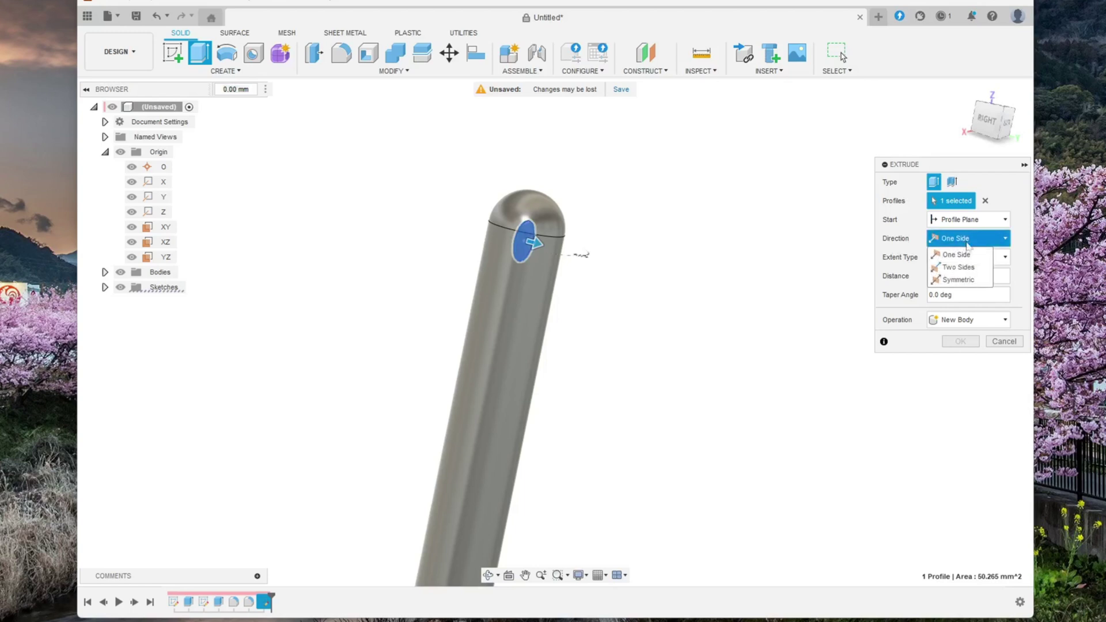
left_click(973, 283)
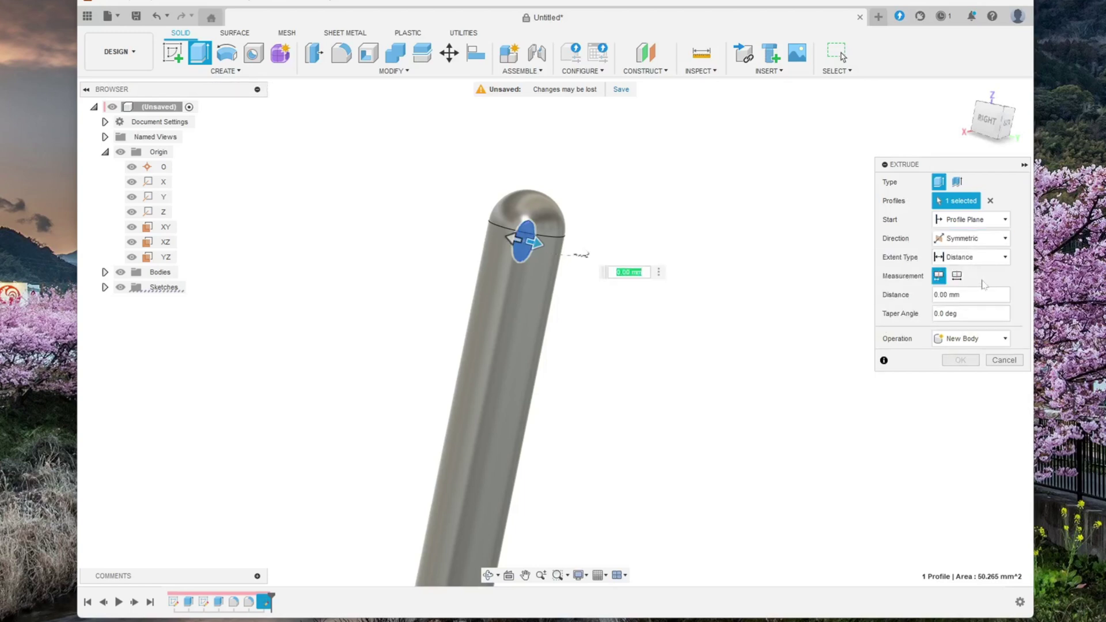
left_click(979, 294)
left_click_drag(961, 294, 924, 298)
type("10")
left_click(961, 341)
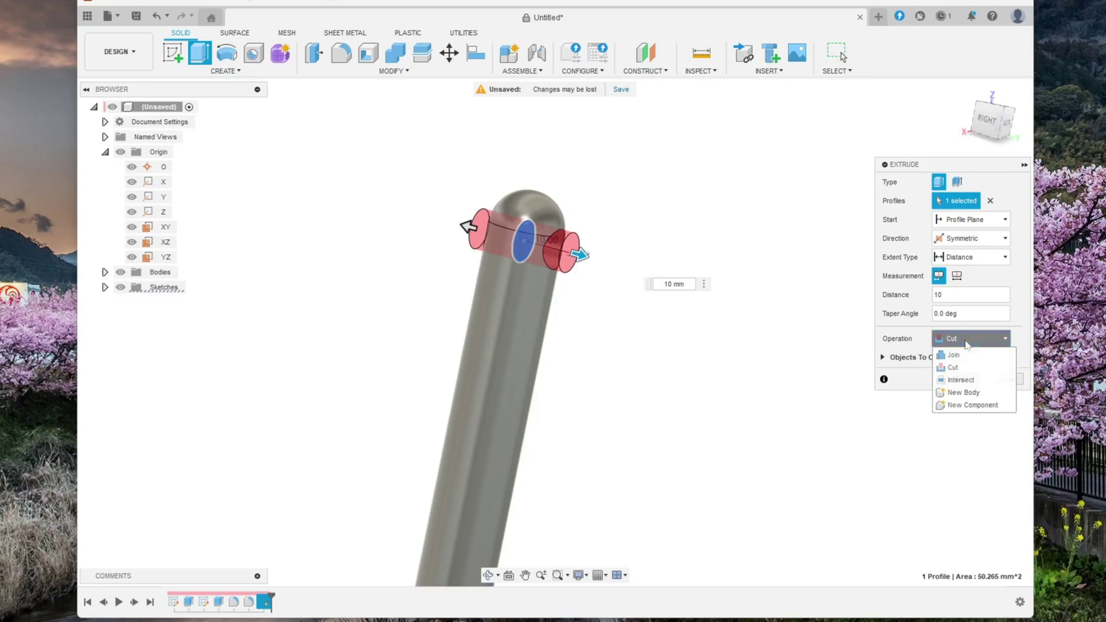
left_click(972, 369)
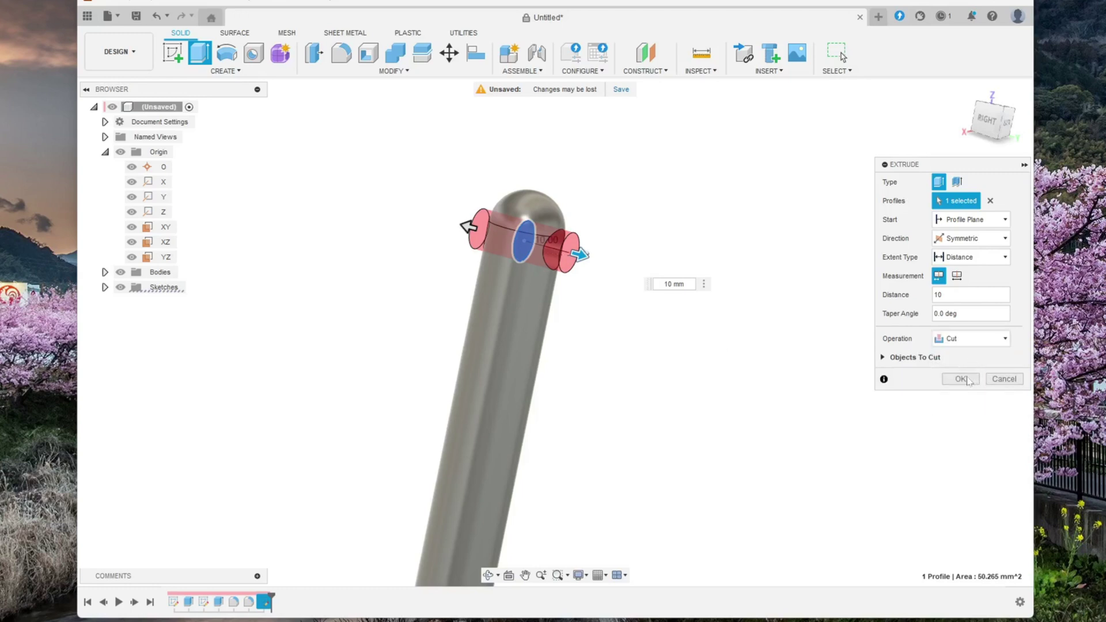
left_click(961, 379)
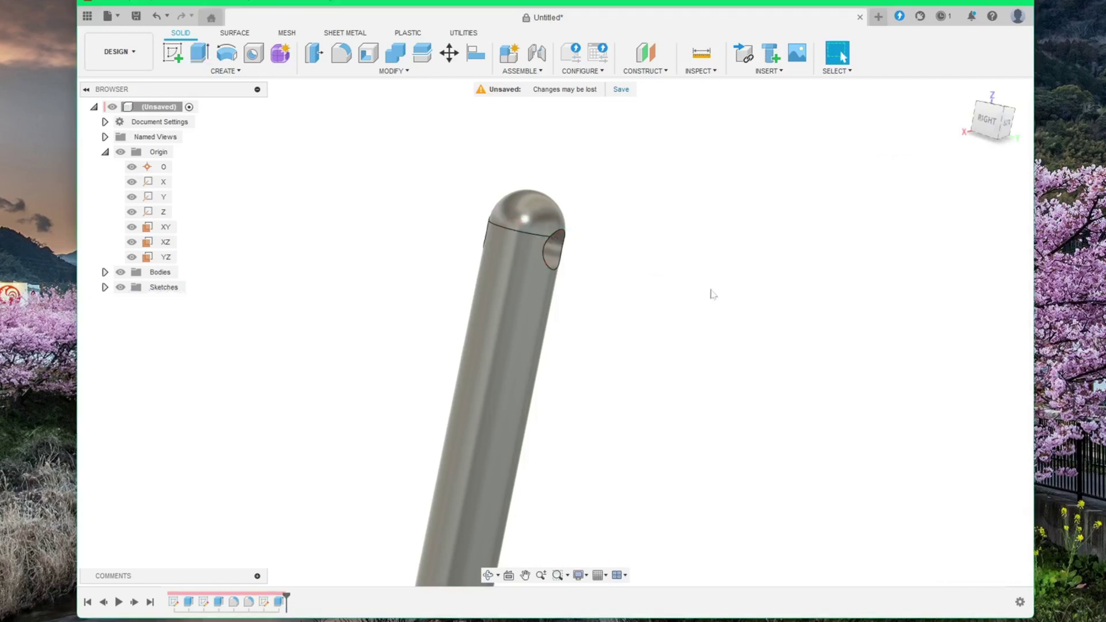
Reopen Sketch3, the sketch of the hole near the post's tip, for editing.
middle_click_drag(672, 257, 634, 261, "shift")
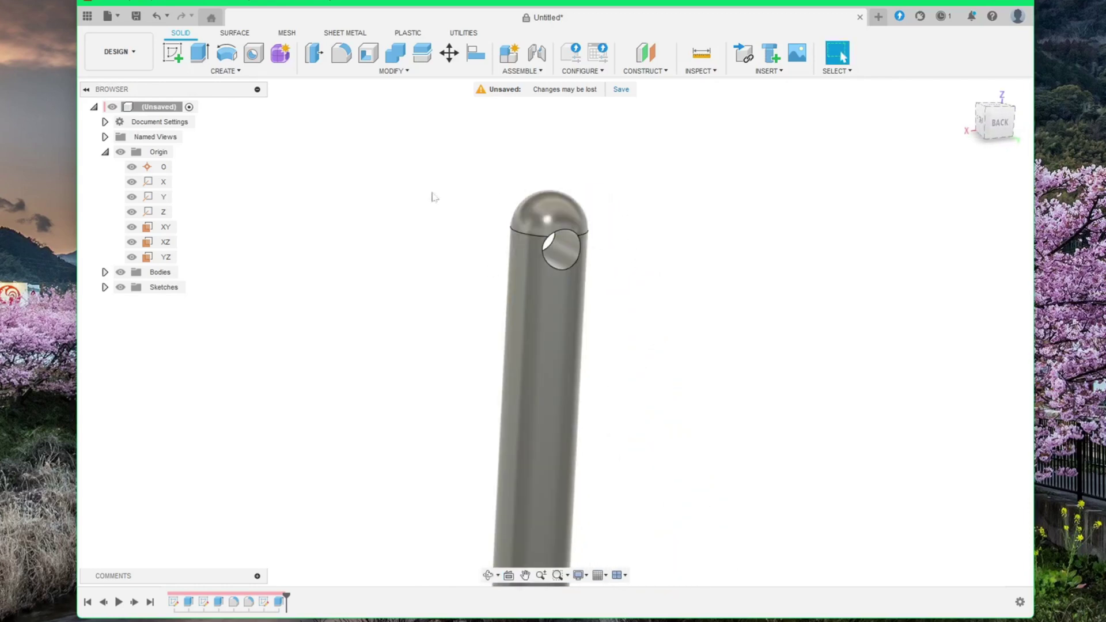
left_click(106, 288)
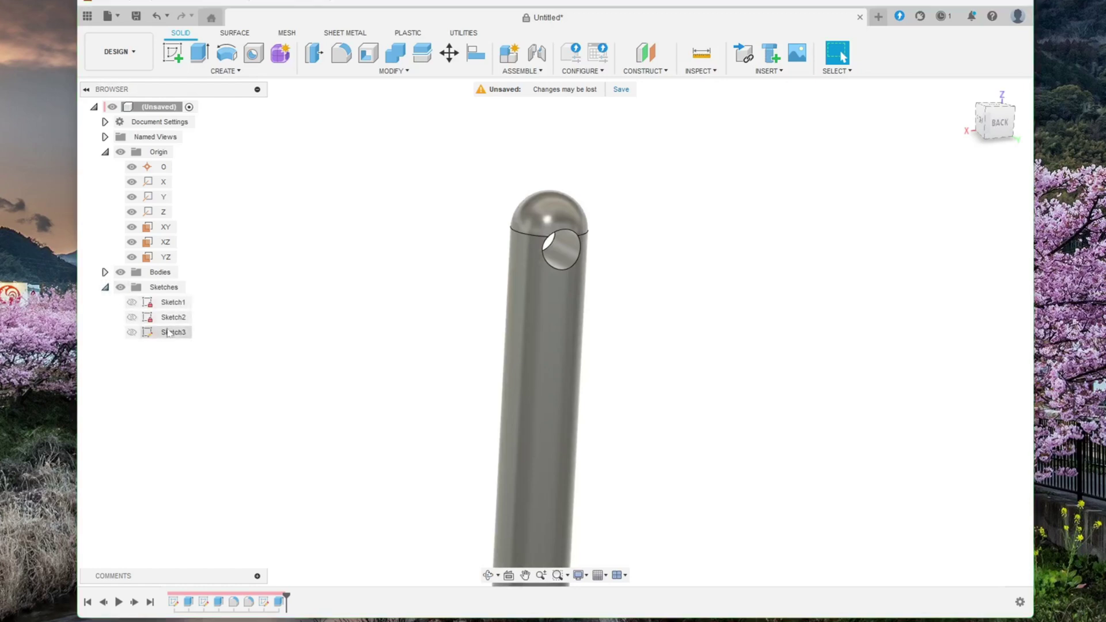
left_click(169, 332)
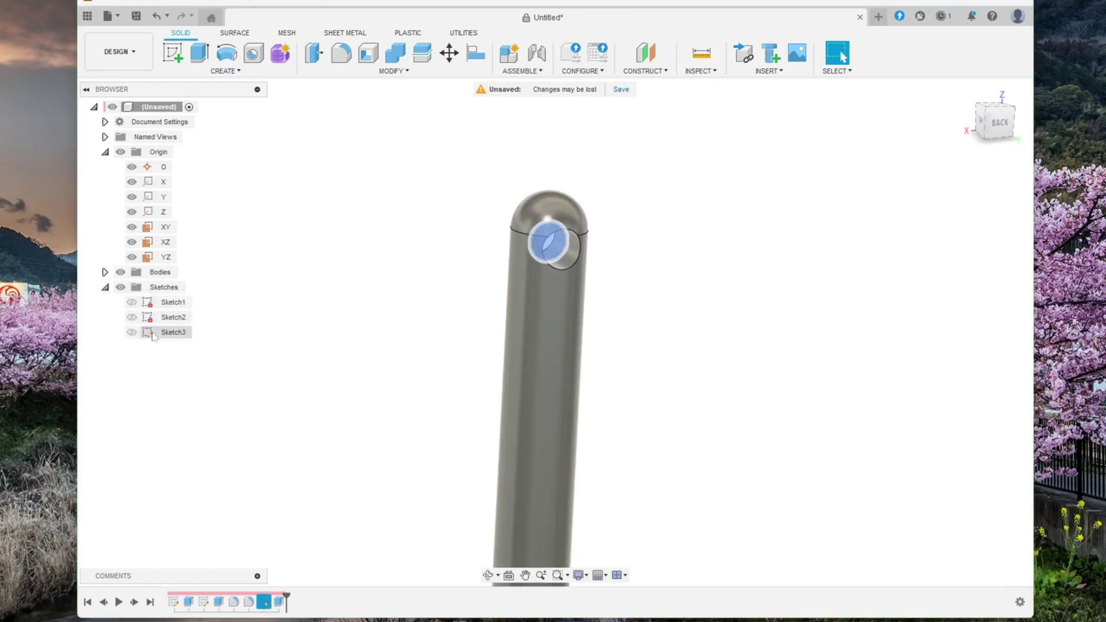
left_click(167, 334)
left_click(175, 337)
double_click(175, 338)
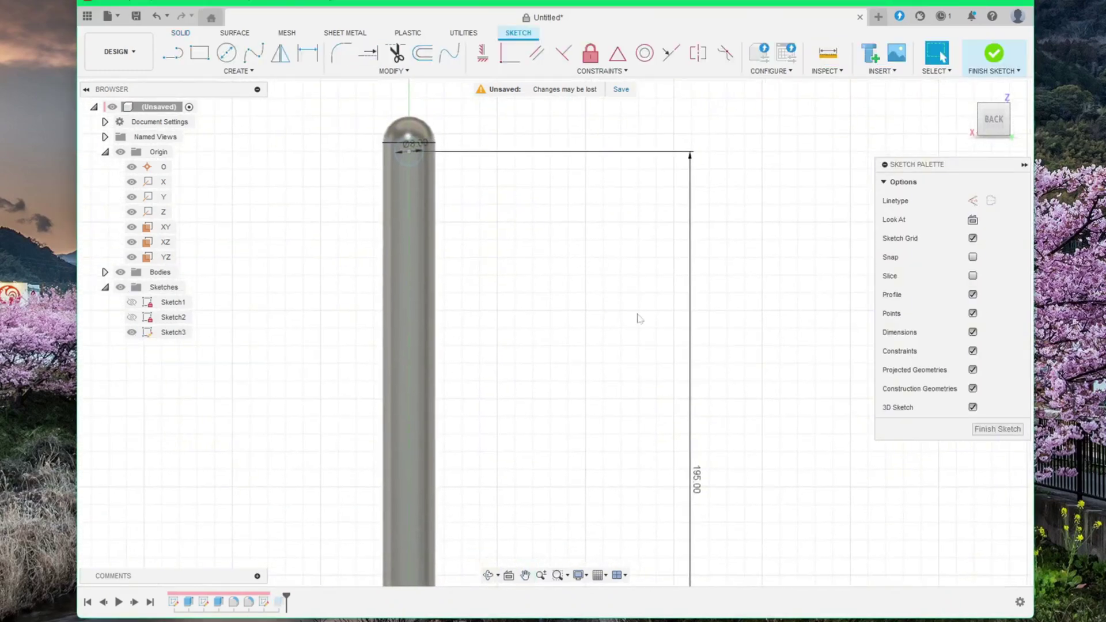
Set the height of the hole's centre above the origin to 190 mm.
double_click(694, 479)
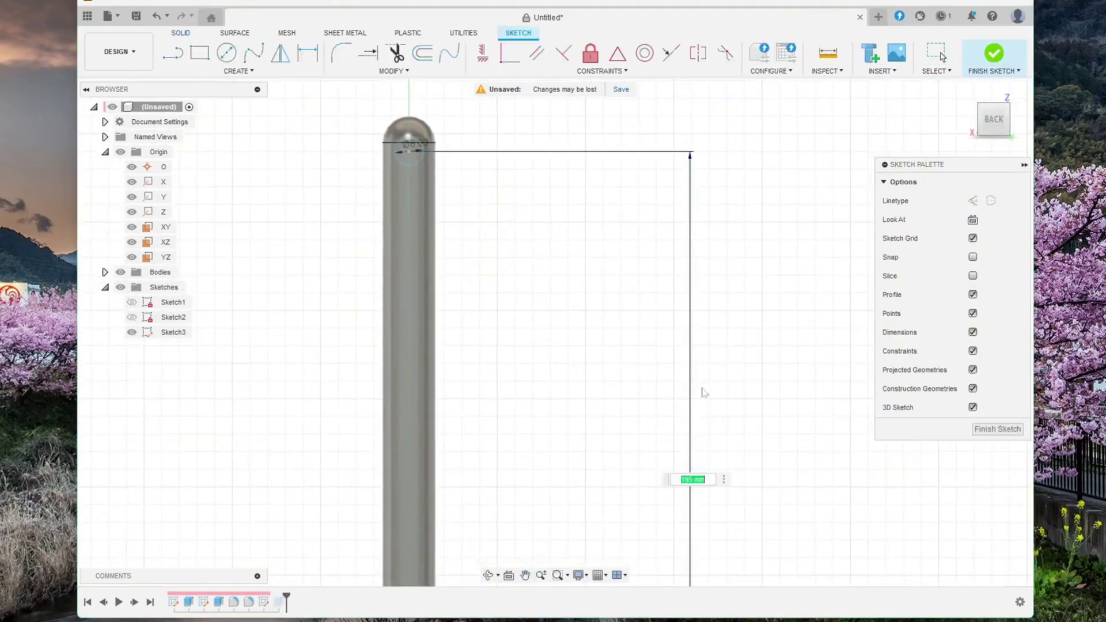
type("190")
key("Return")
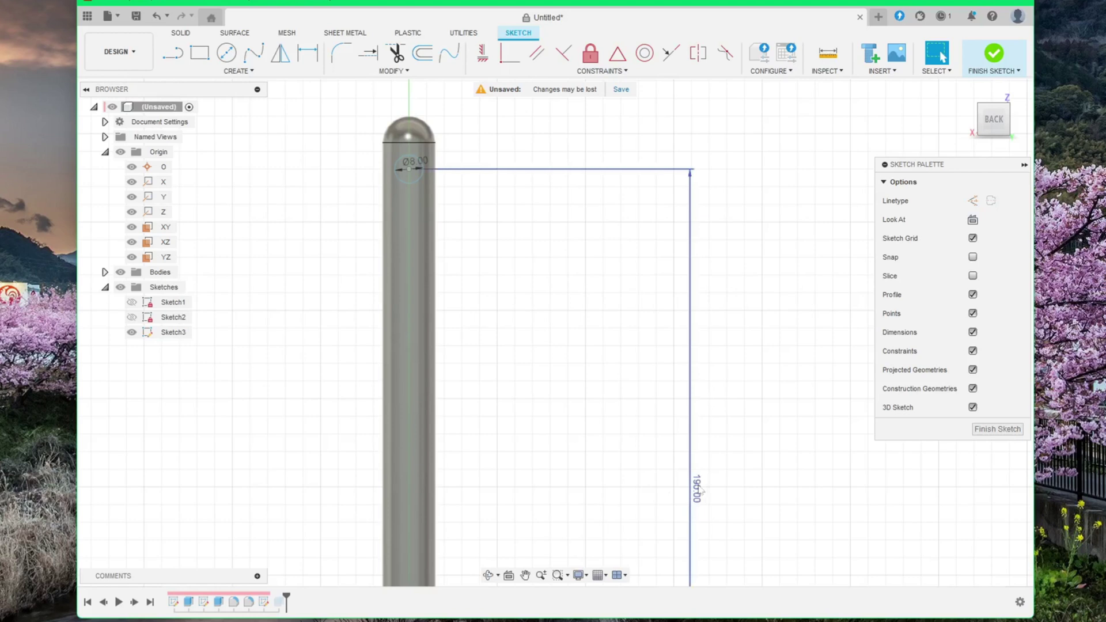
Set the height of the hole's centre above the origin to 193 mm and finish the sketch.
double_click(699, 489)
type("1")
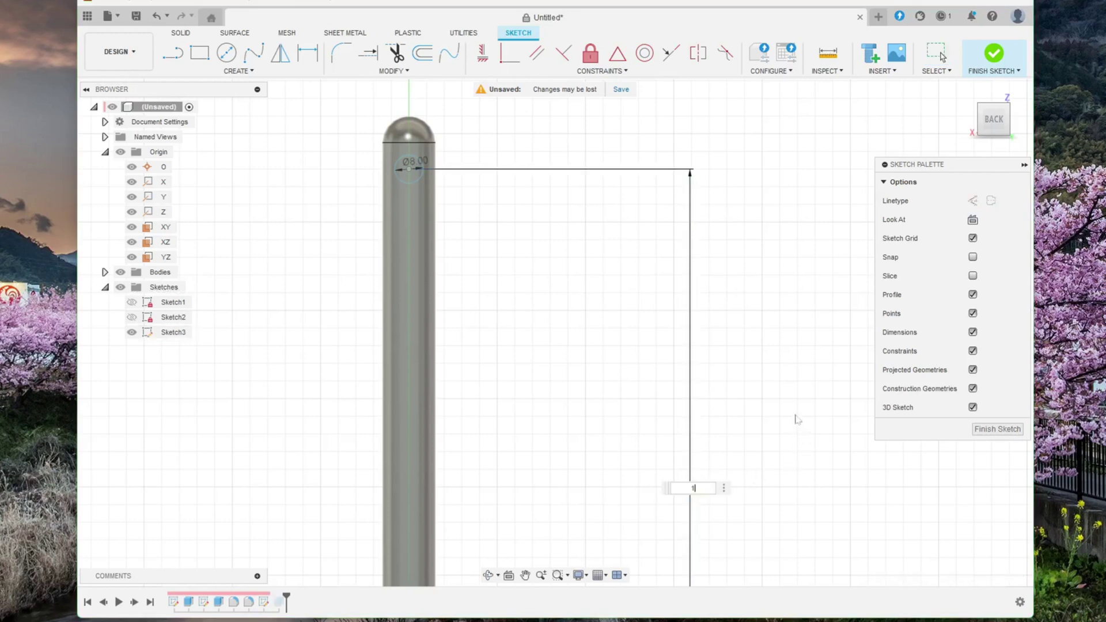
type("93")
key("Return")
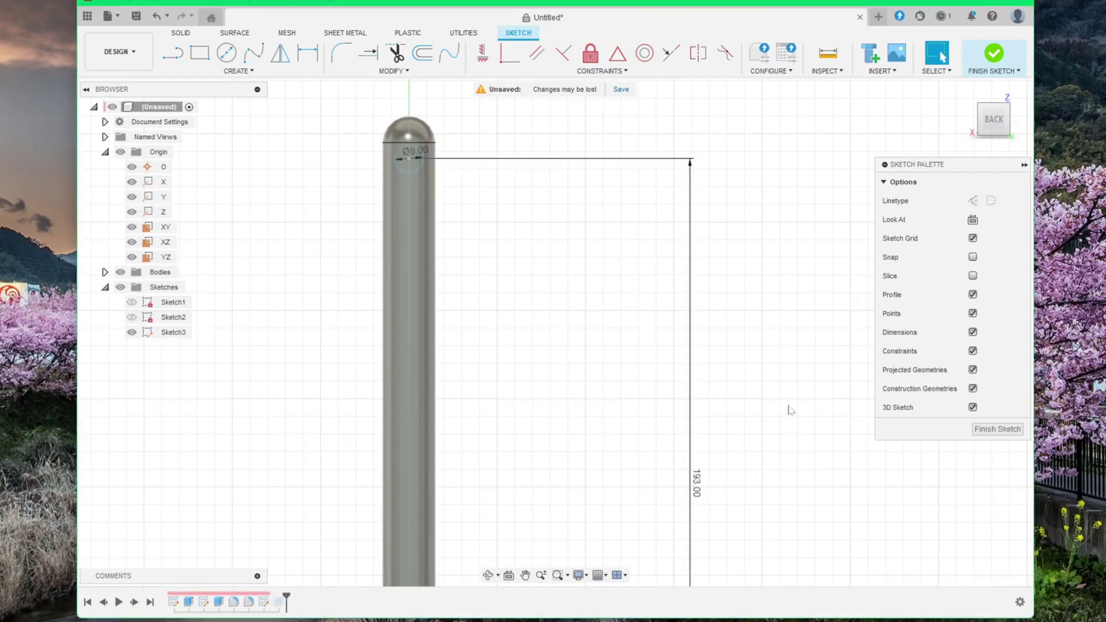
scroll(384, 113, "up", 3)
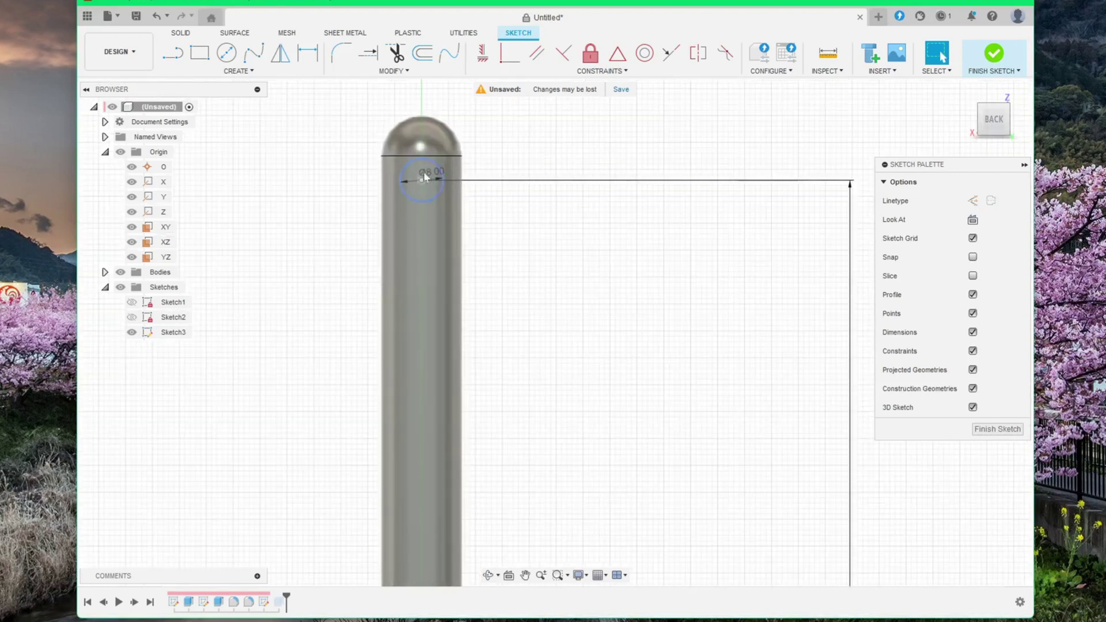
left_click(993, 56)
Hide the origin geometry with its axes and planes.
middle_click_drag(558, 309, 628, 370)
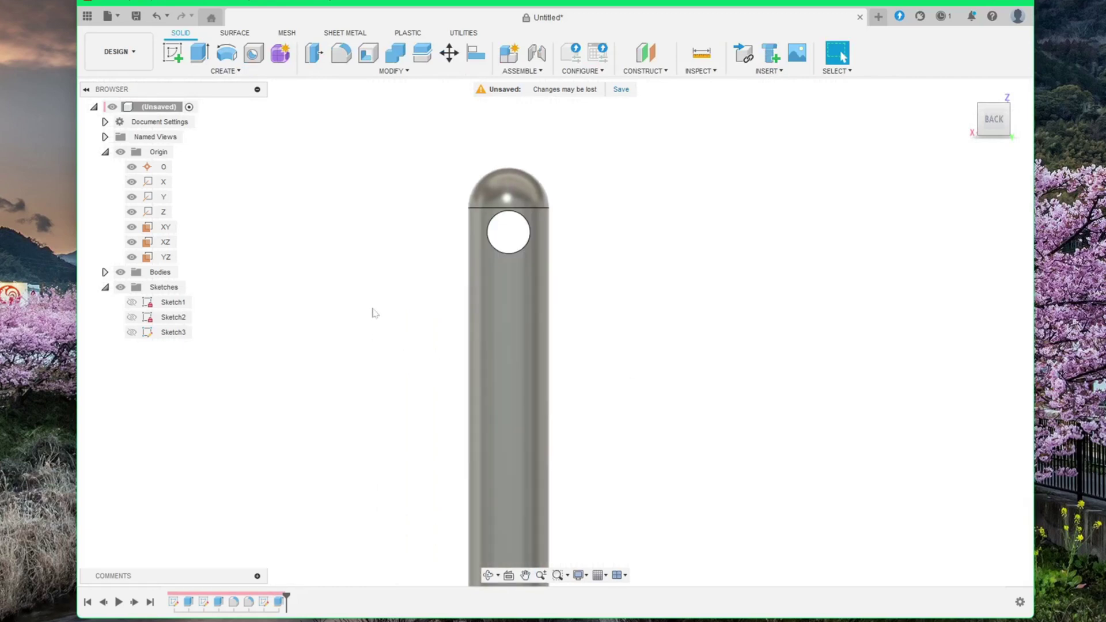
scroll(384, 326, "down", 5)
middle_click_drag(529, 427, 641, 299)
scroll(657, 306, "down", 1)
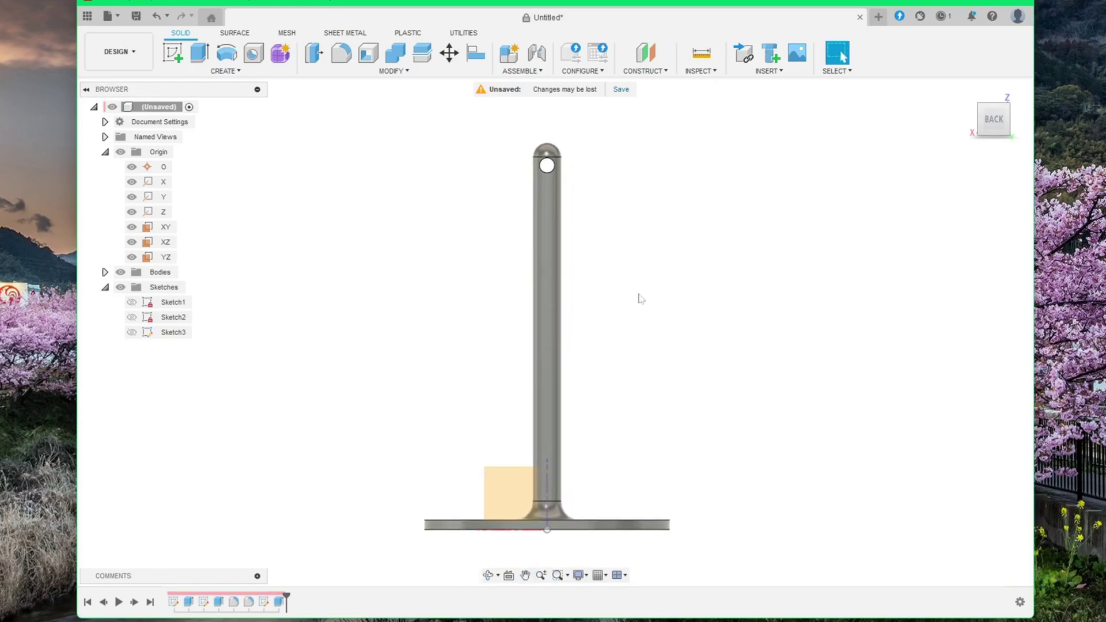
left_click(122, 154)
left_click(120, 153)
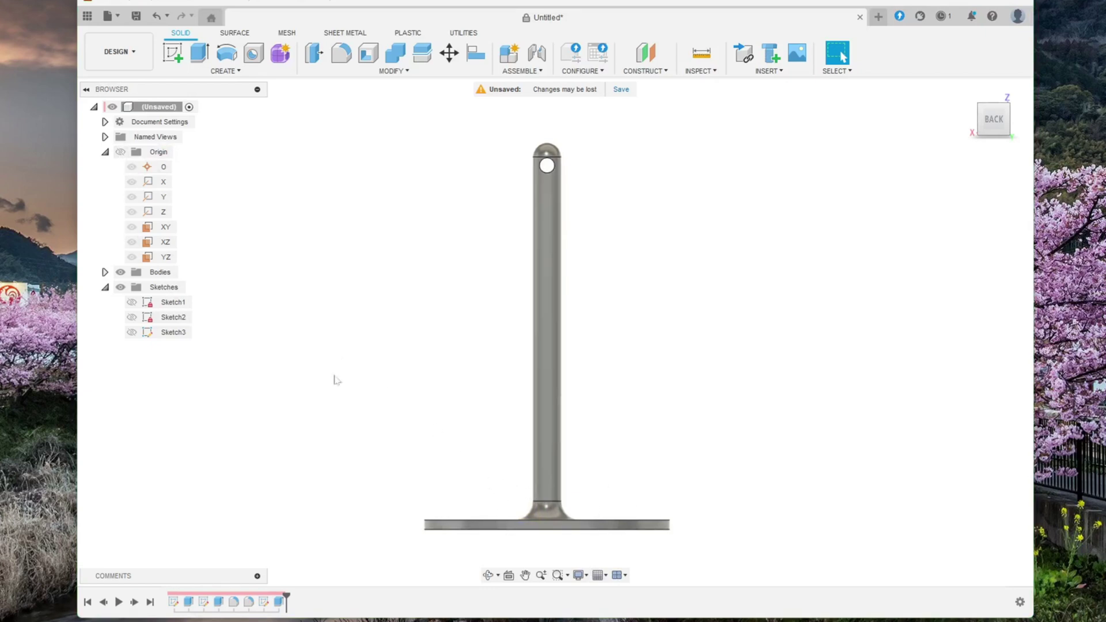
Fillet the upper outer edge of the round base with a 2.5 mm radius.
middle_click_drag(456, 471, 507, 464, "shift")
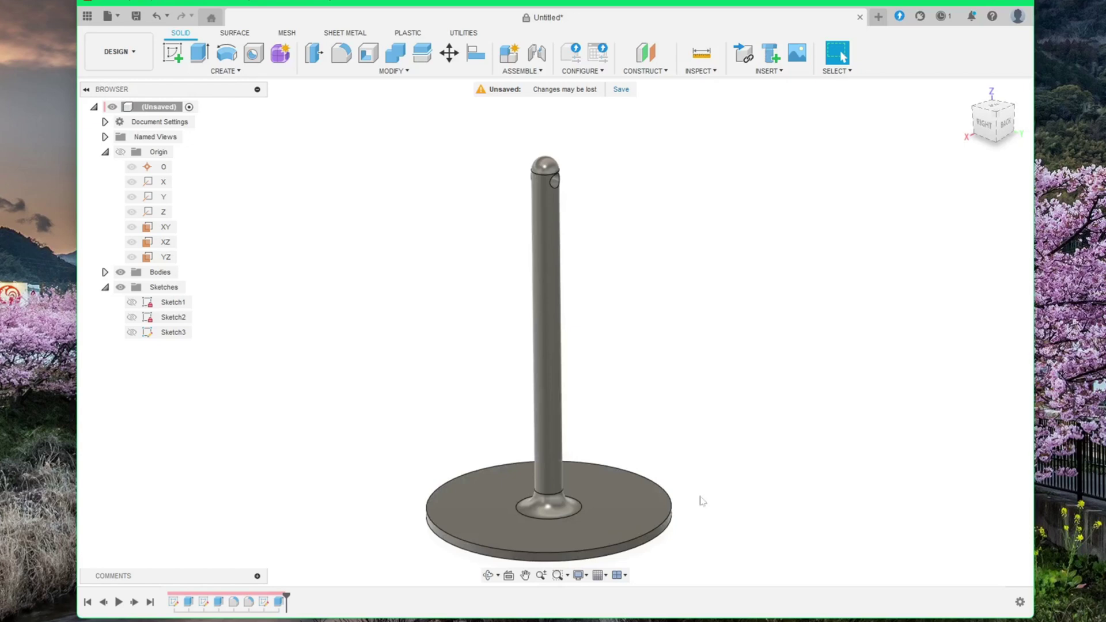
left_click(672, 506)
scroll(692, 381, "up", 5)
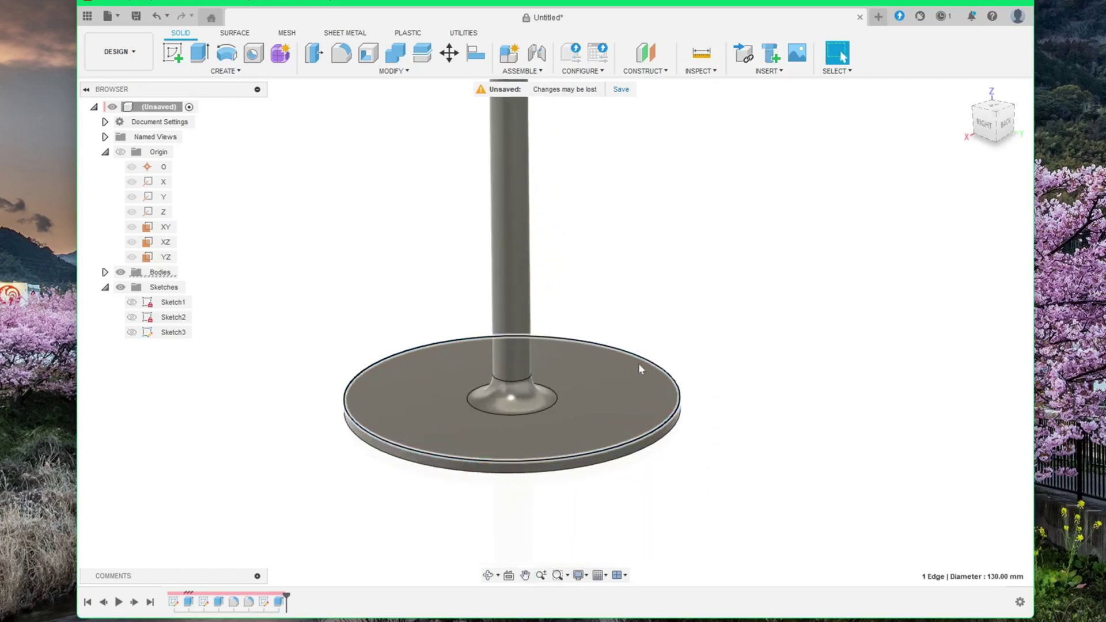
scroll(641, 370, "up", 1)
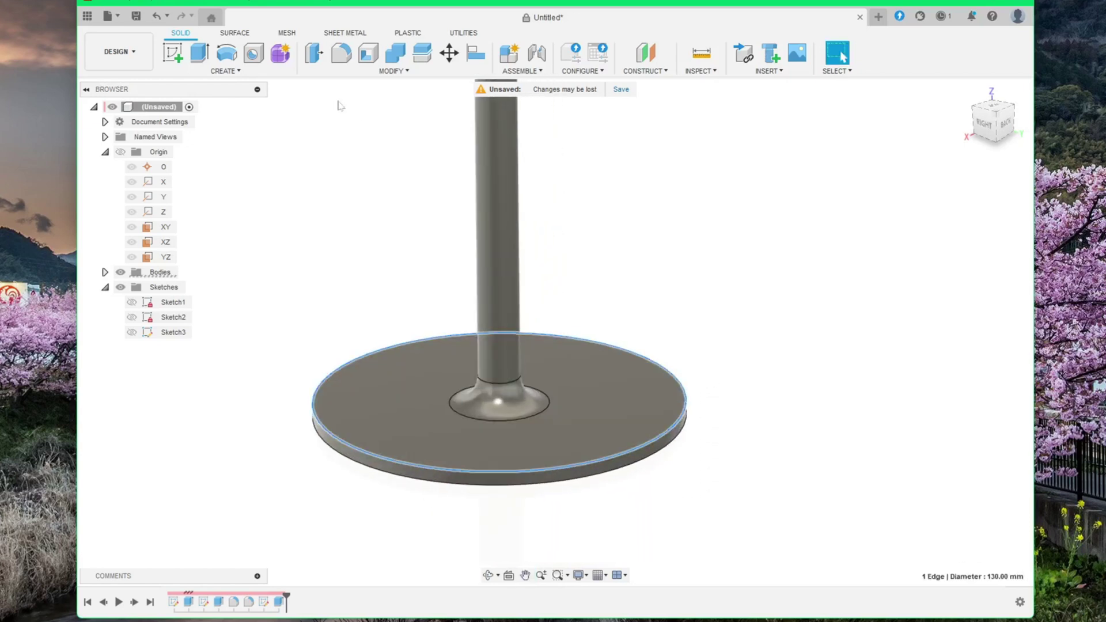
left_click(348, 60)
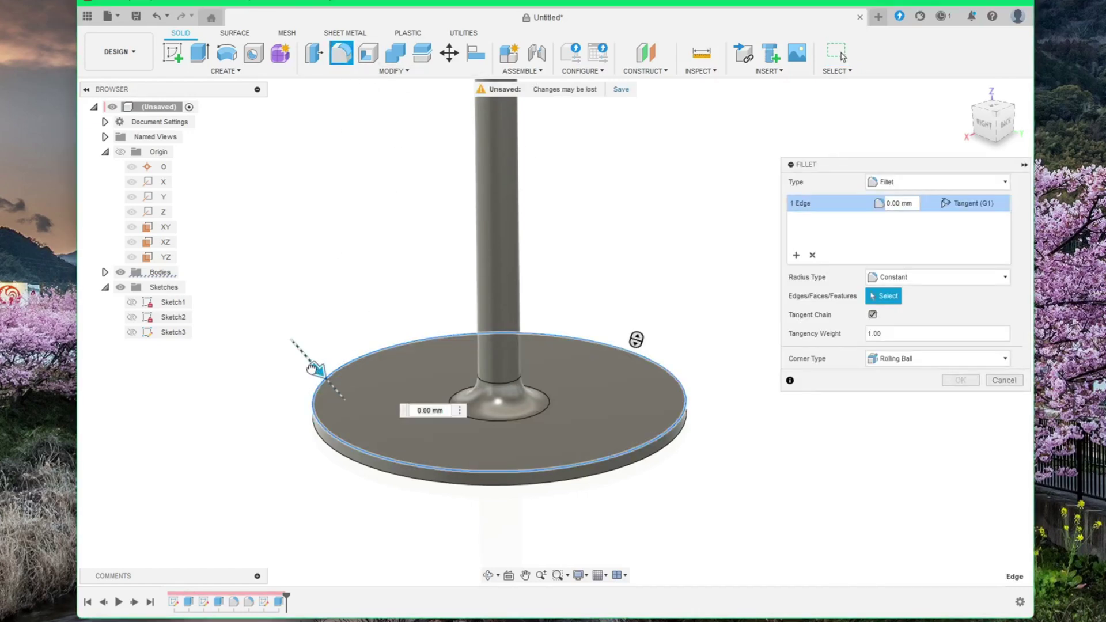
left_click_drag(307, 367, 311, 377)
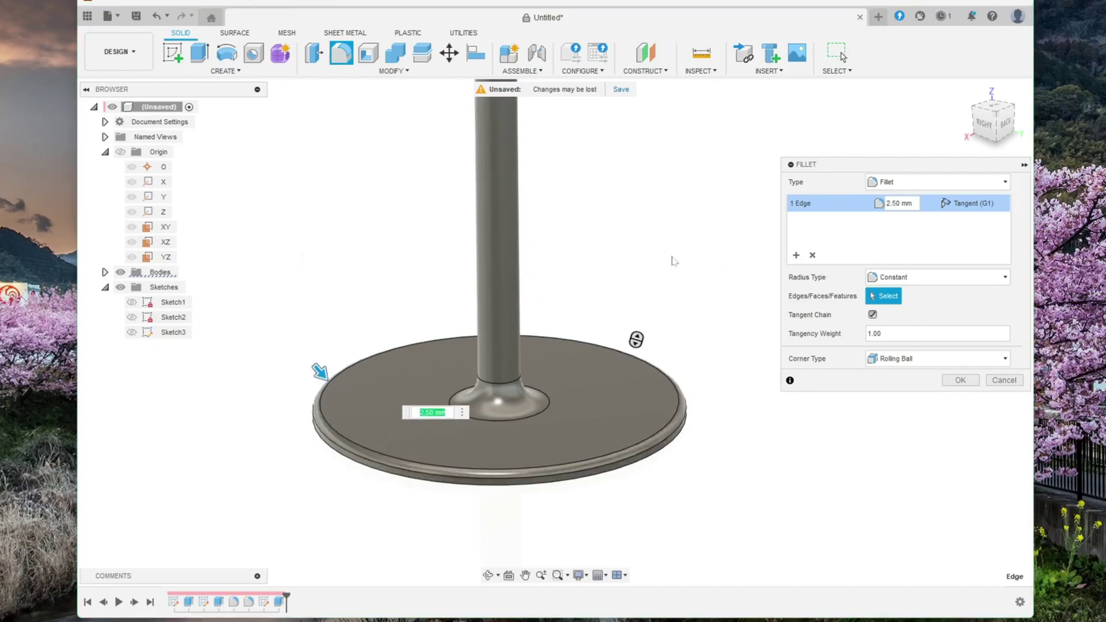
left_click(961, 380)
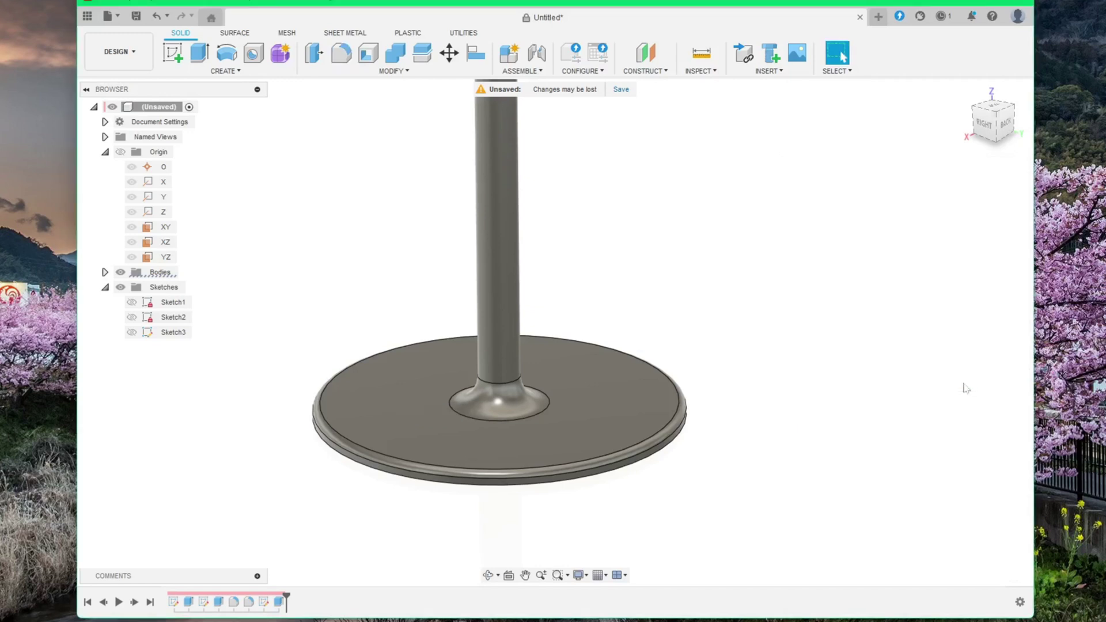
Export the whole stand body for 3D printing as a binary STL in millimetres.
scroll(780, 487, "down", 3)
scroll(761, 453, "down", 3)
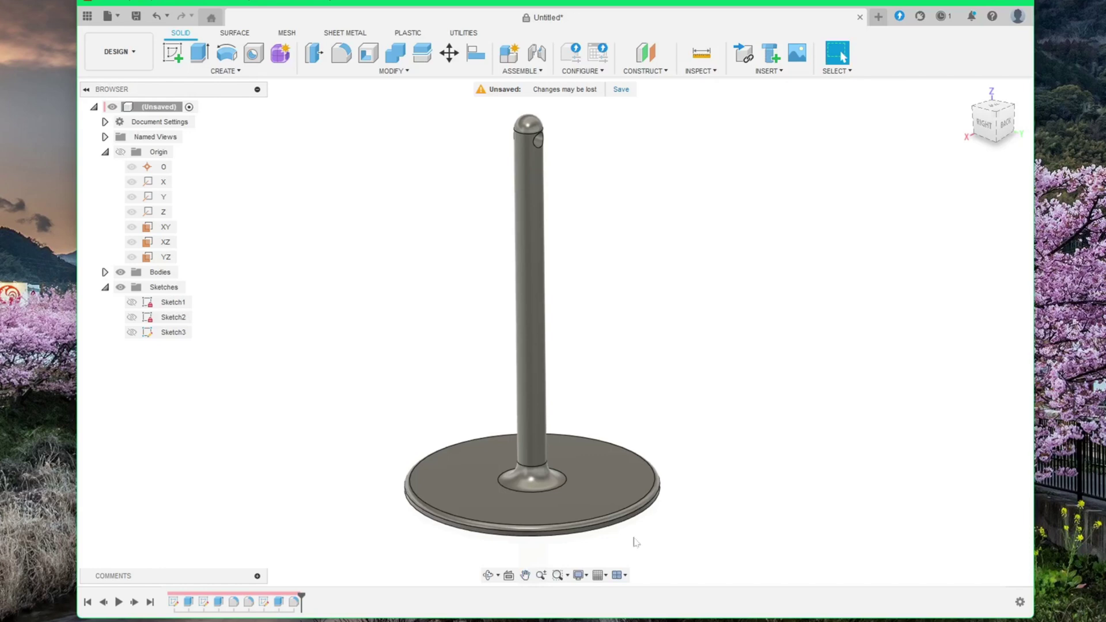
mouse_move(636, 542)
middle_mouse_down("shift")
mouse_move(607, 462)
mouse_move(615, 420)
mouse_move(567, 538)
mouse_move(650, 518)
mouse_move(704, 568)
mouse_move(632, 535)
middle_mouse_up("shift")
left_click(468, 32)
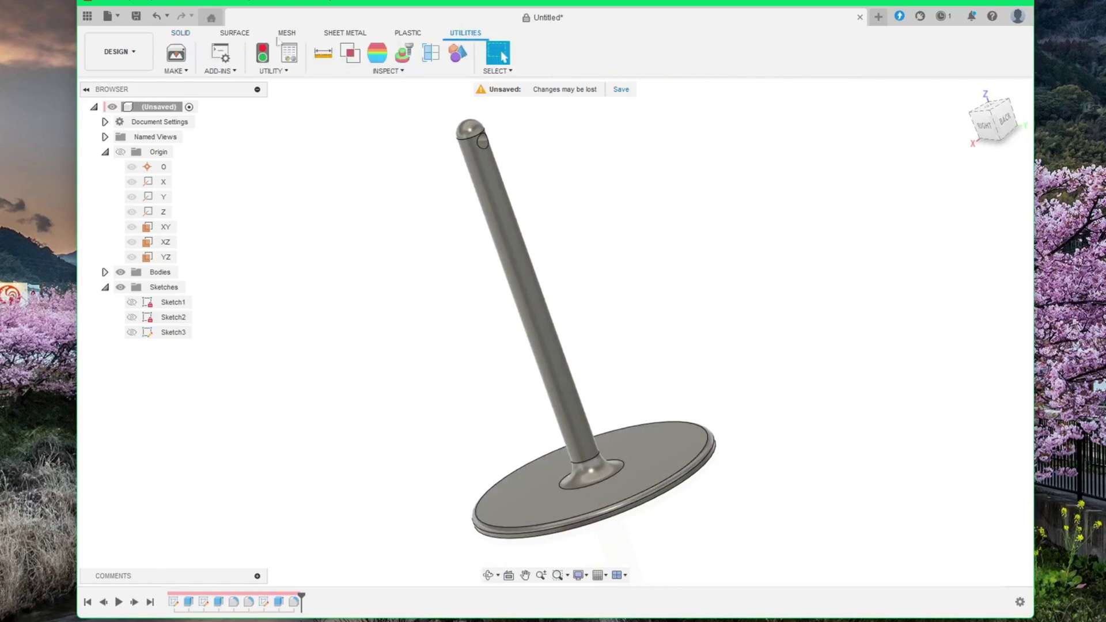
left_click(177, 54)
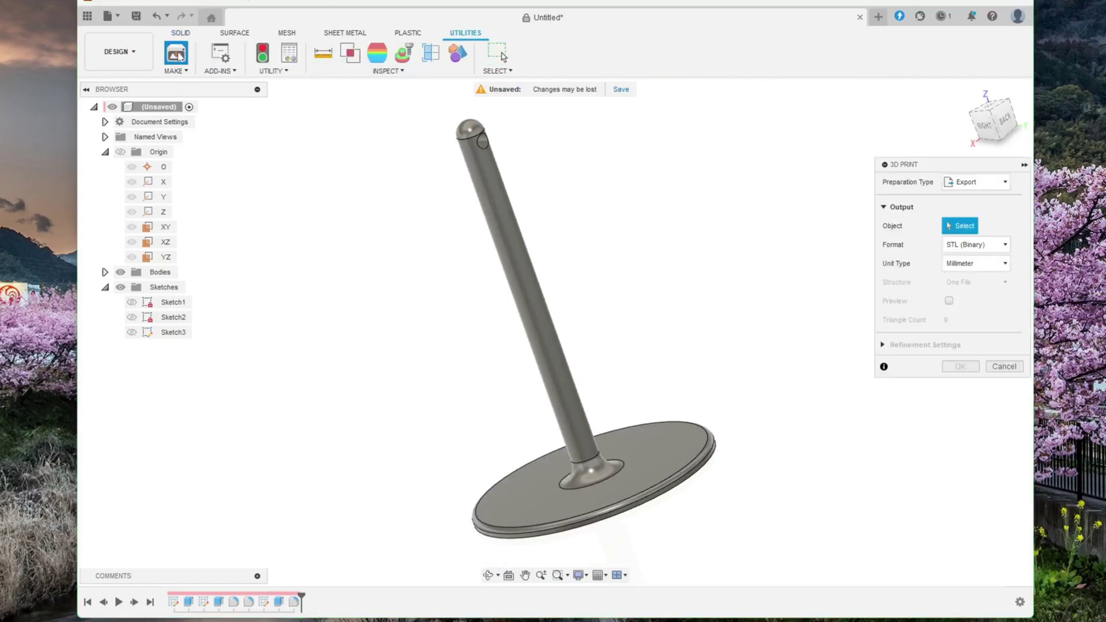
left_click(510, 245)
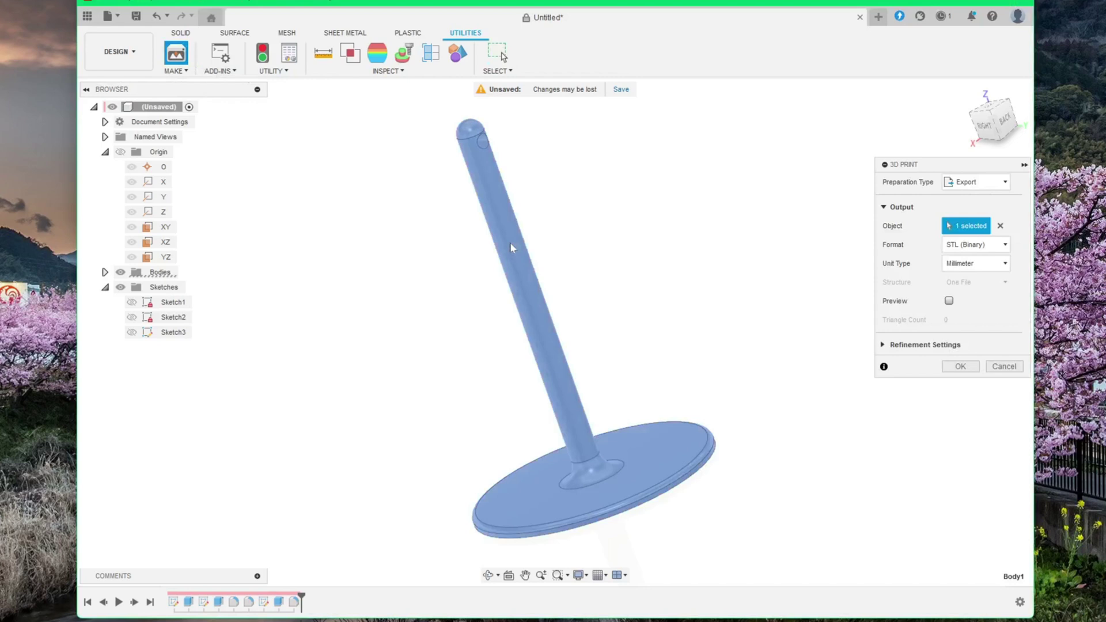
left_click(954, 368)
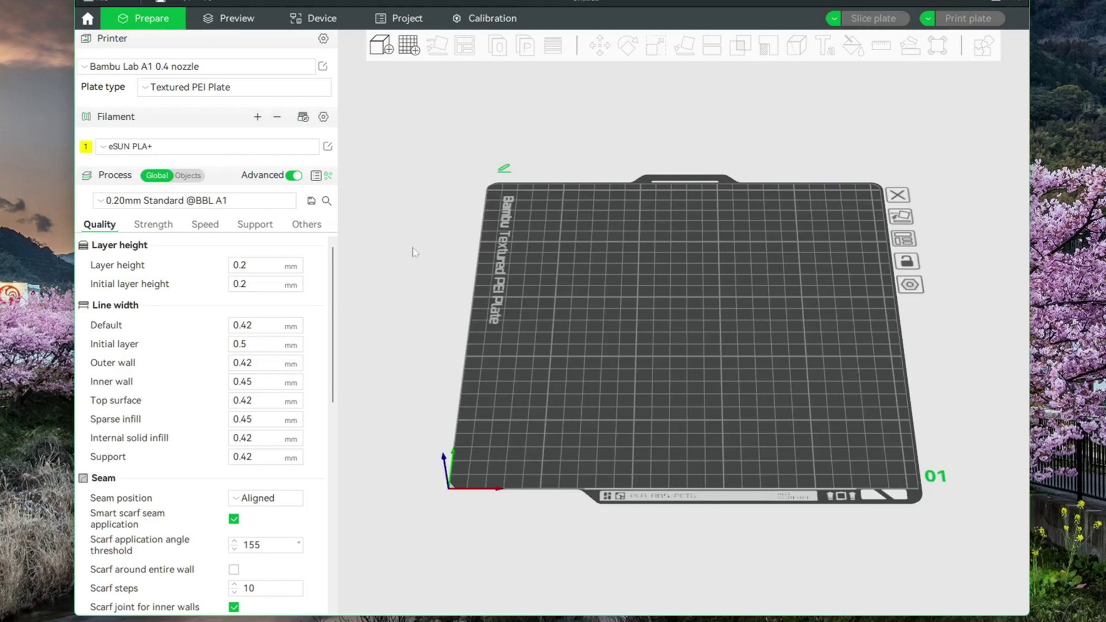
Switch to Bambu Studio and import Body1.stl onto the Textured PEI Plate.
left_click(382, 45)
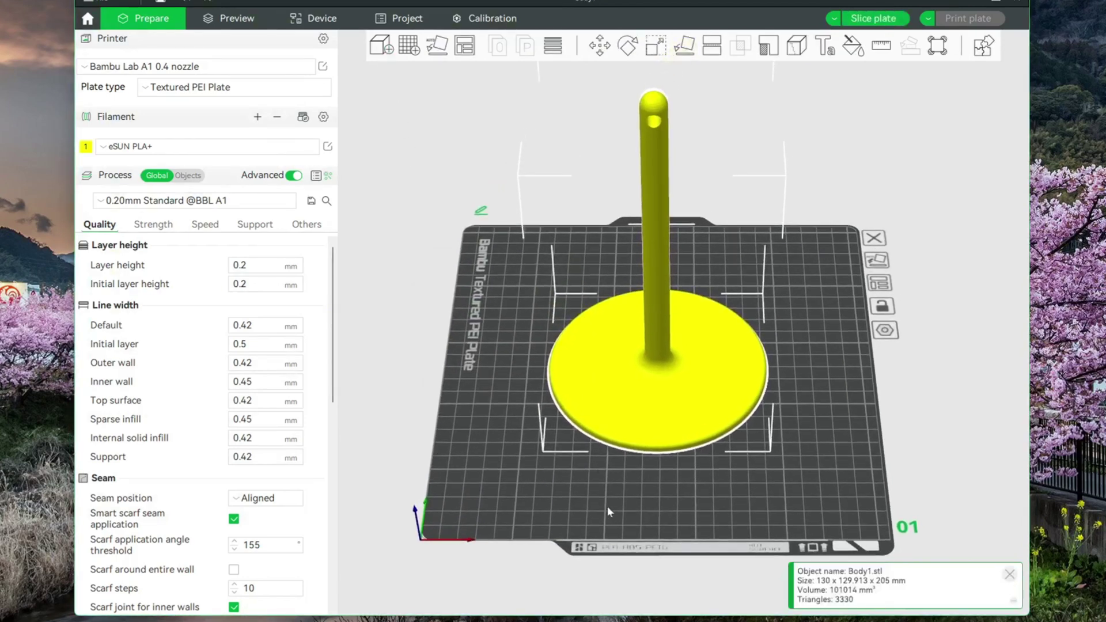
left_click(607, 505)
scroll(607, 506, "down", 2)
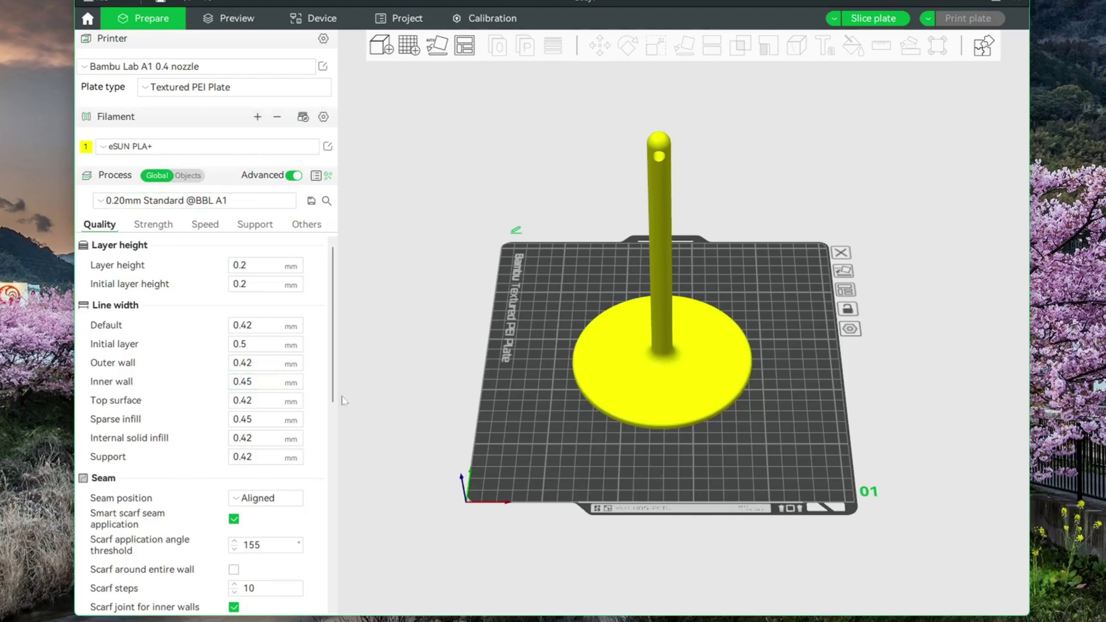
Slice the plate with the 0.20mm Standard profile and inspect the stand's toolpath preview from several sides.
left_click(865, 20)
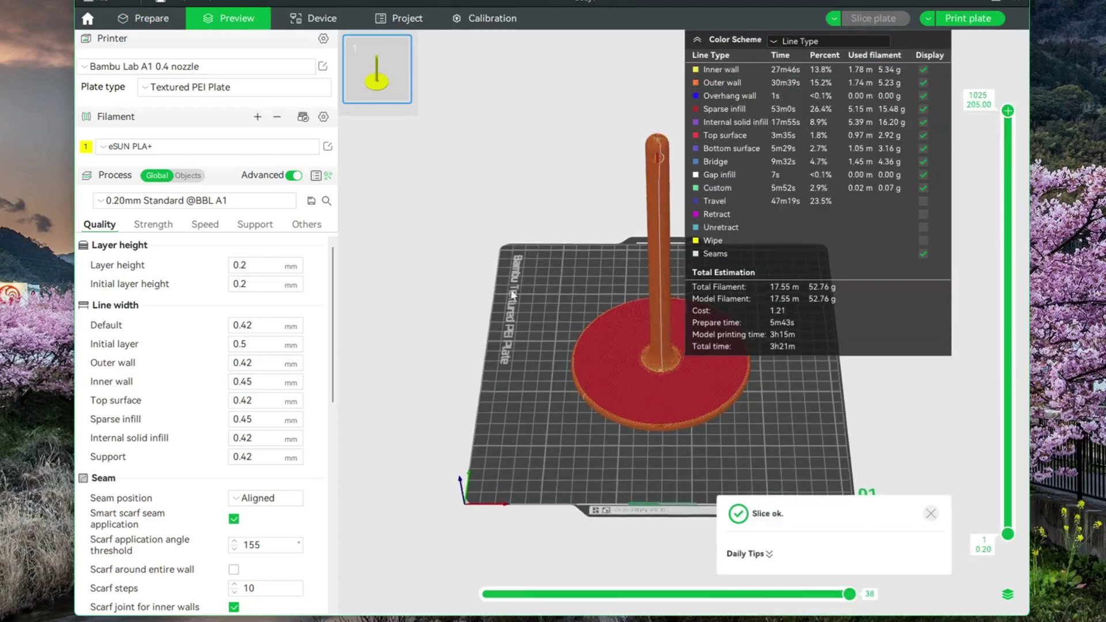
left_click_drag(507, 369, 510, 445)
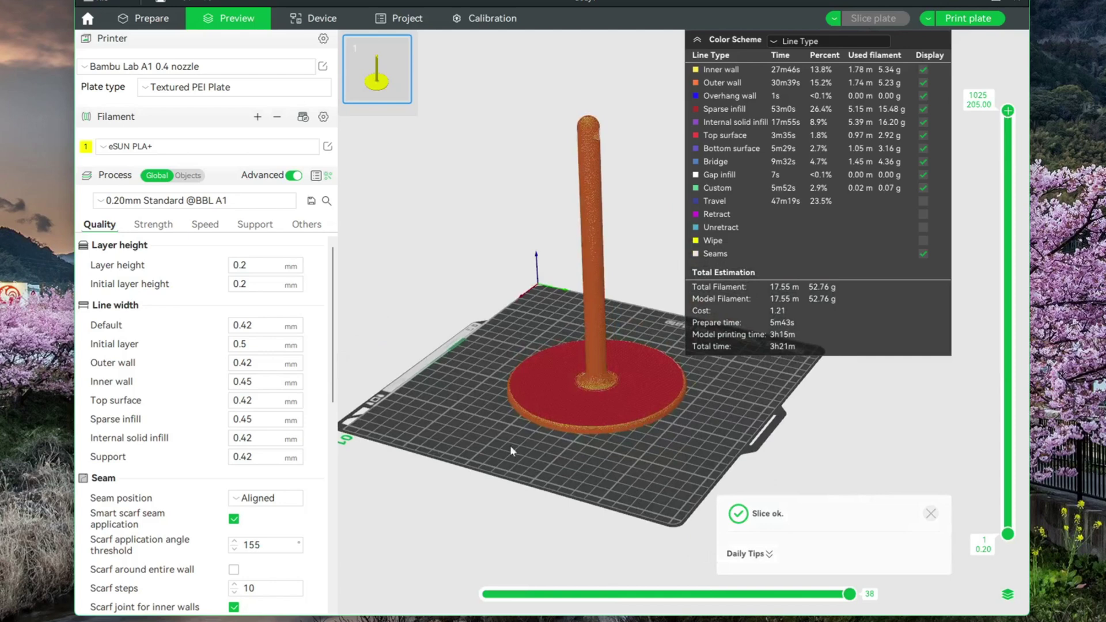
left_click_drag(710, 424, 575, 303)
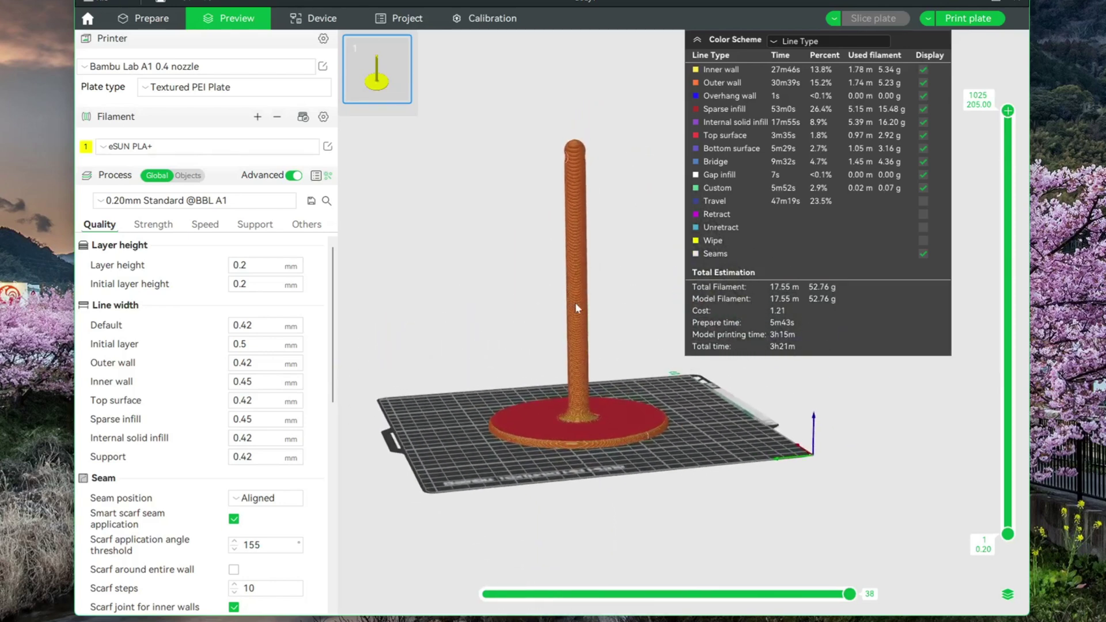